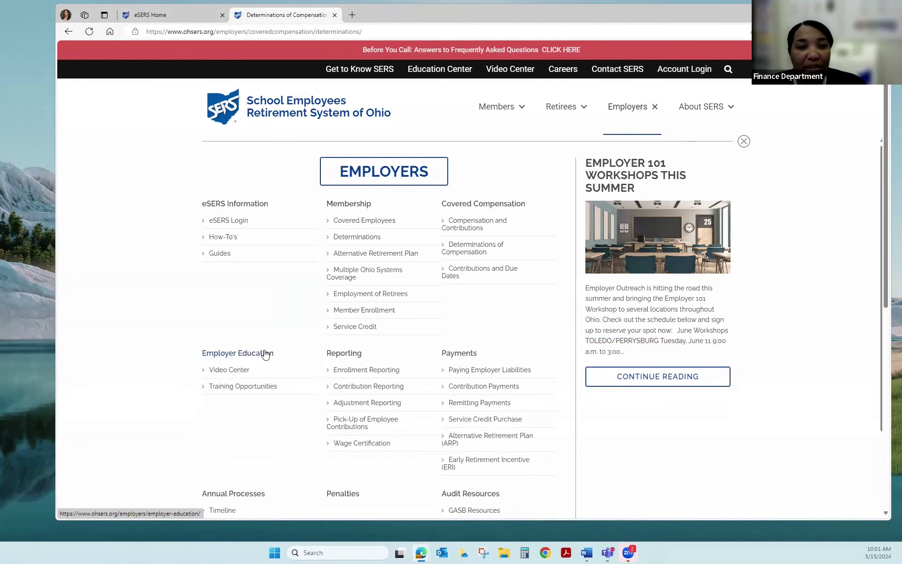
Step: Open Training Opportunities and scroll to the Employer 101 Workshop and Sound Bite session schedules
left_click(248, 391)
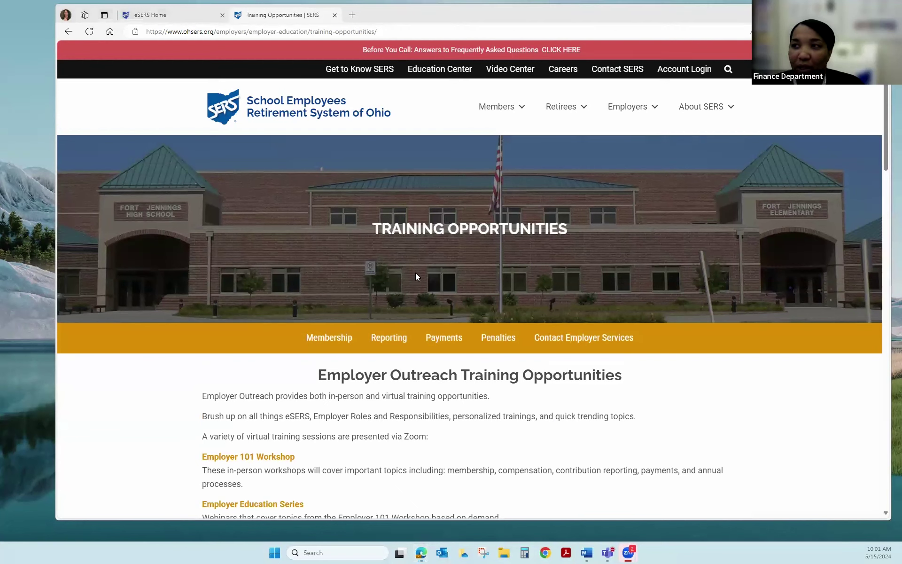
mouse_move(421, 352)
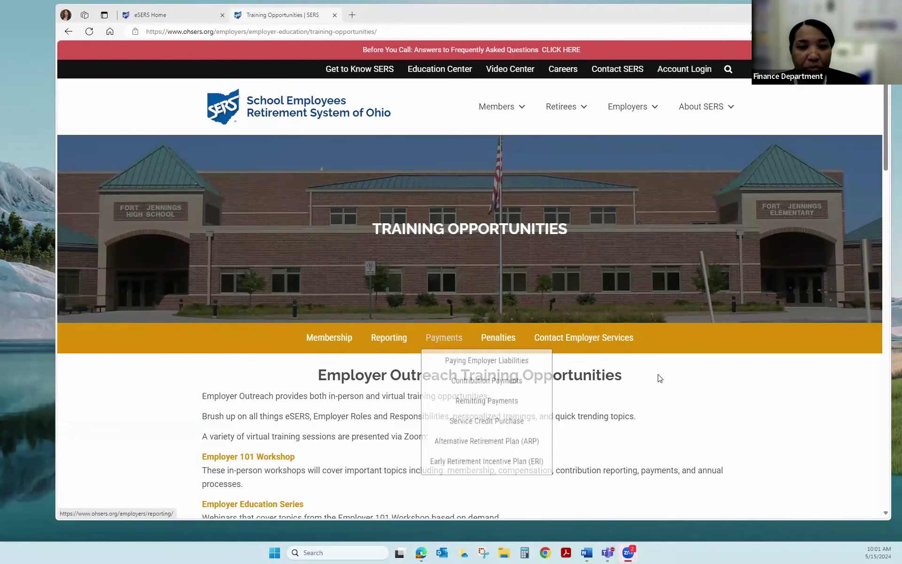
scroll(659, 377, "down", 7)
scroll(660, 378, "up", 3)
scroll(660, 378, "down", 6)
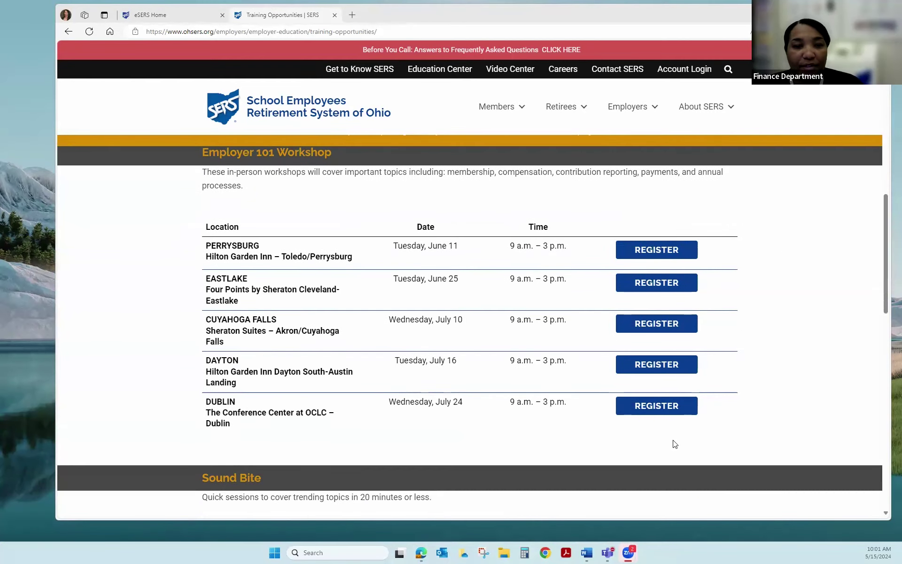
scroll(823, 362, "down", 6)
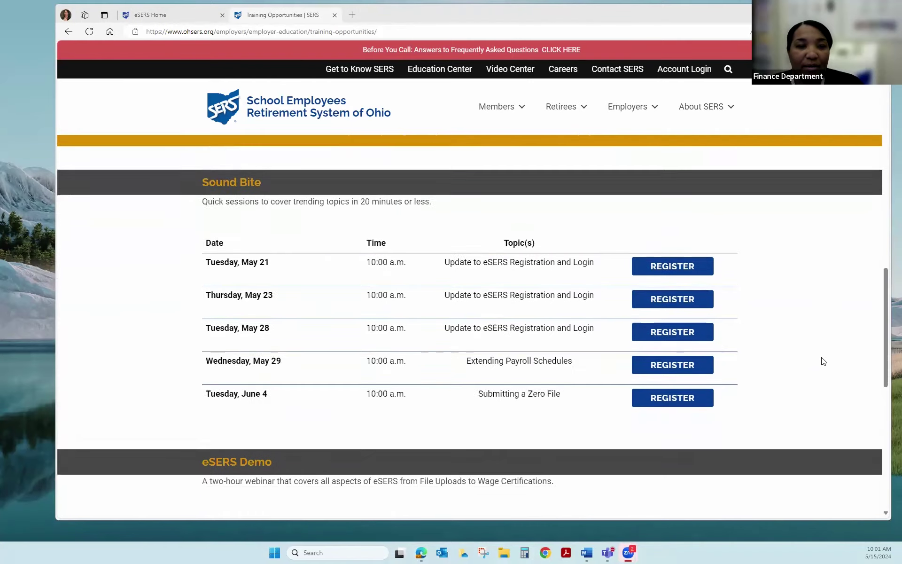
scroll(823, 361, "up", 1)
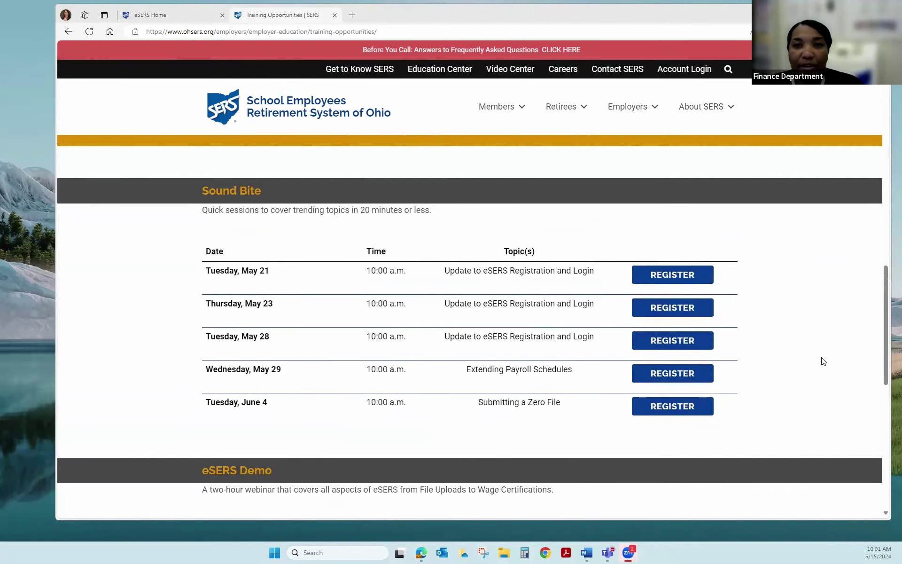
Step: Go to Employers > Forms and Publications and expand the eSERS How To's guide list
left_click(623, 111)
scroll(388, 214, "down", 1)
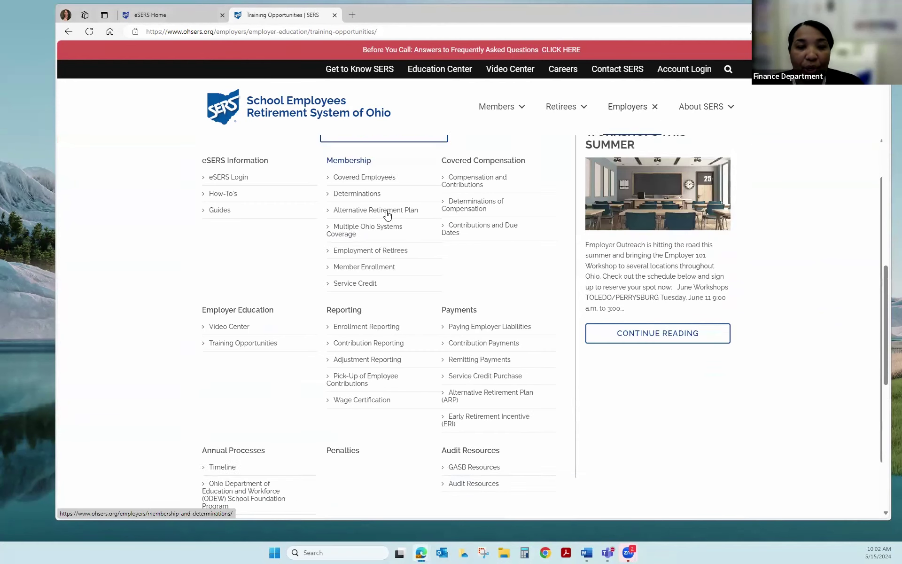
scroll(388, 214, "down", 2)
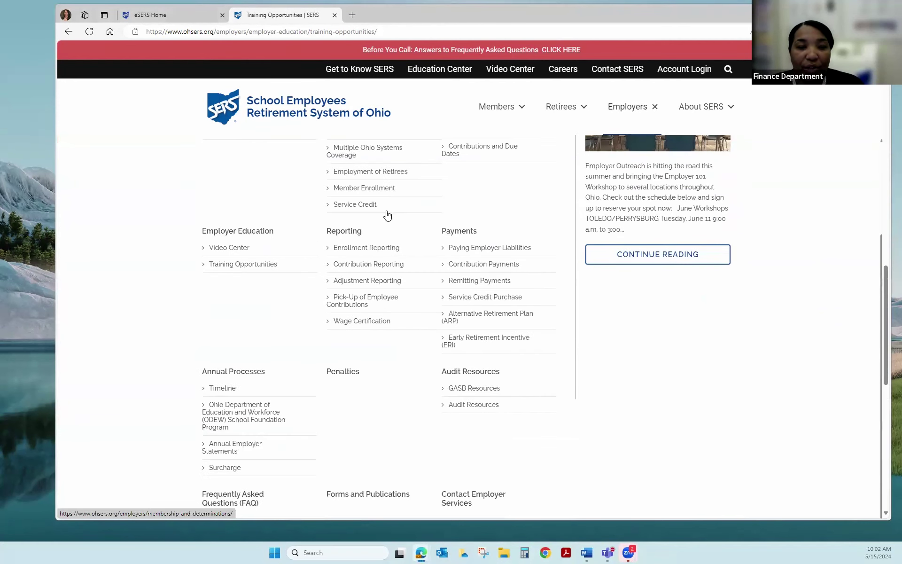
left_click(369, 495)
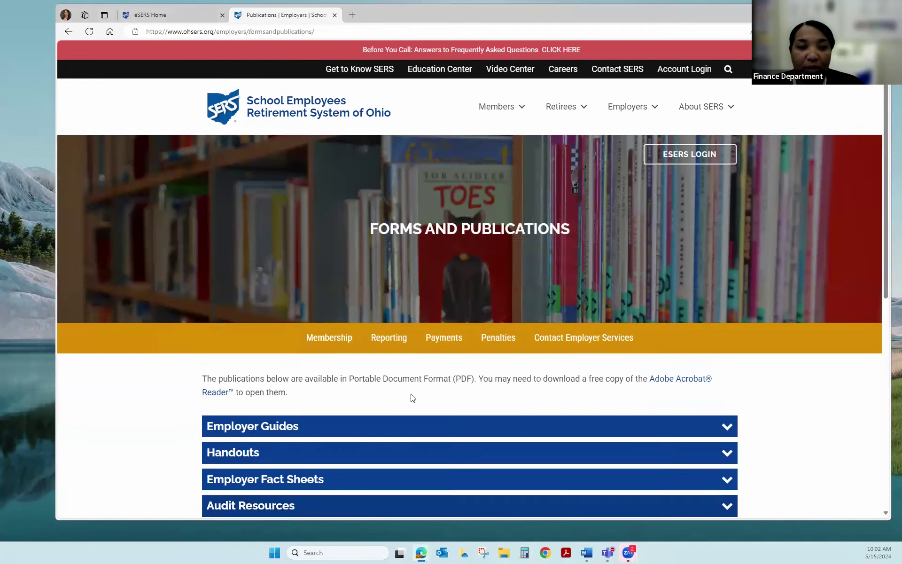
scroll(411, 395, "down", 5)
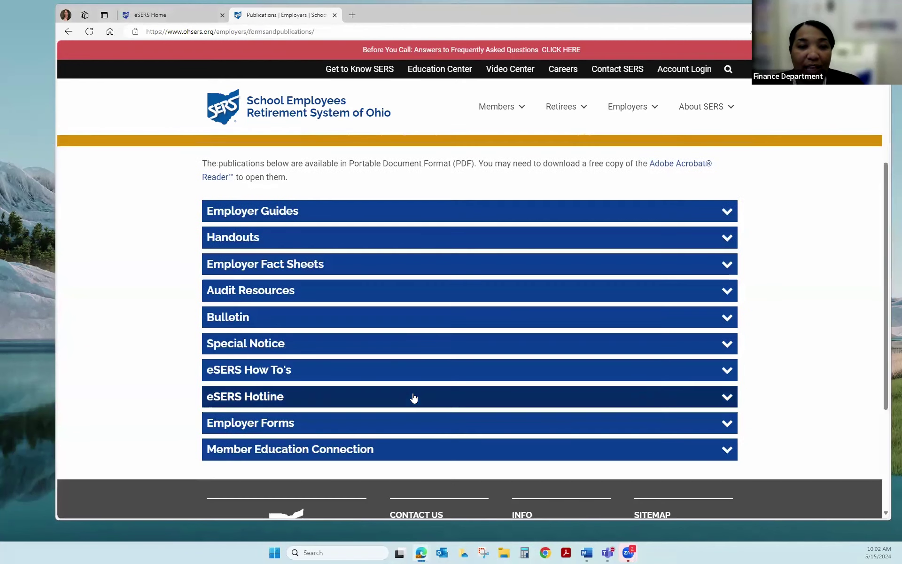
left_click(308, 376)
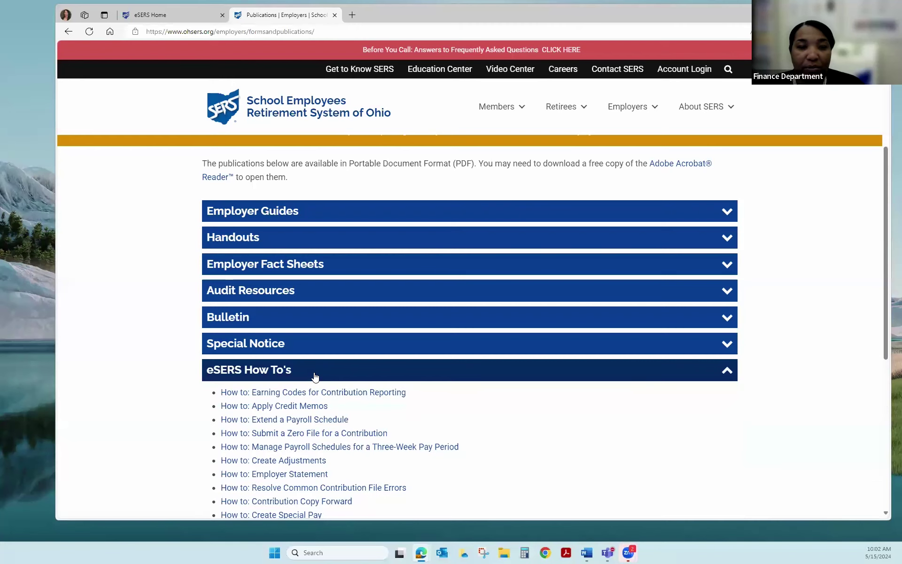
scroll(459, 383, "down", 2)
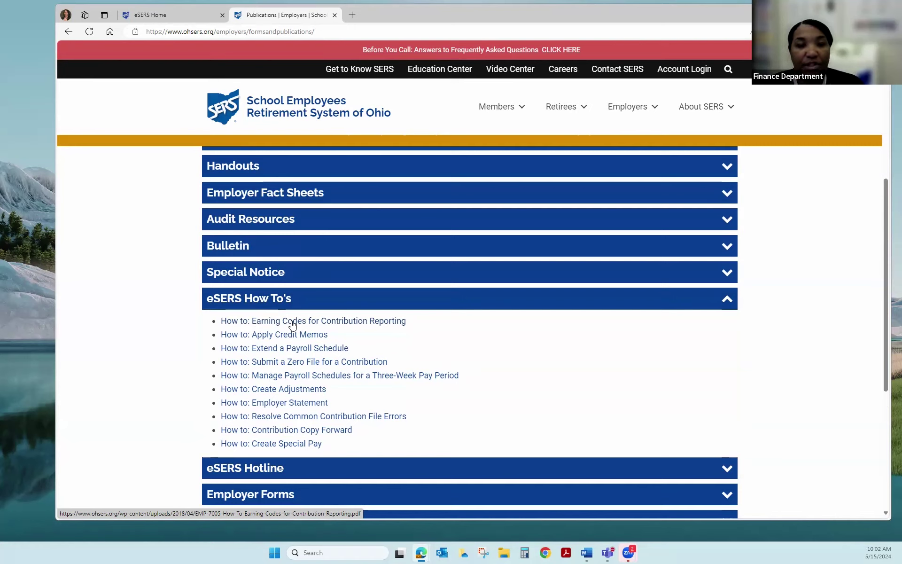
Step: Open the Earning Codes for Contribution Reporting PDF, then return to the eSERS Home tab
left_click(369, 329)
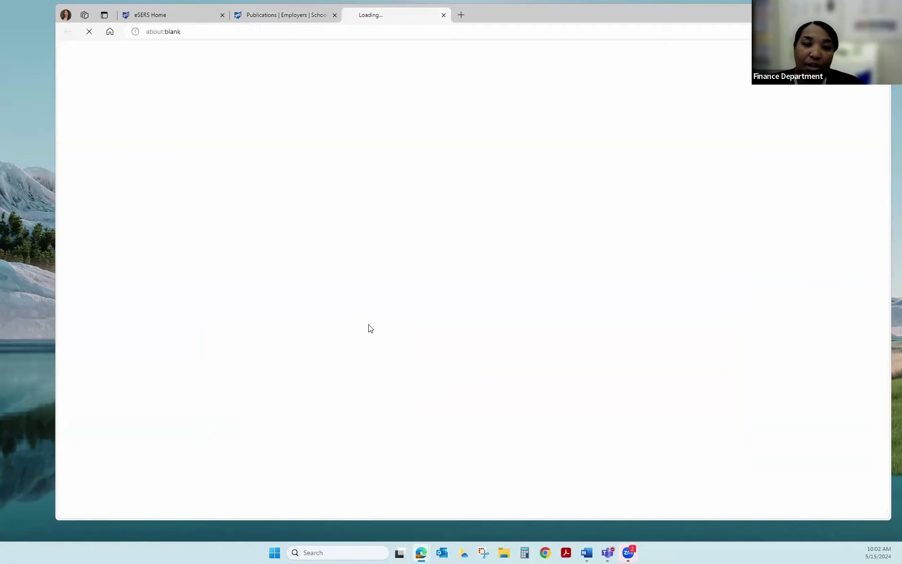
scroll(528, 351, "up", 10)
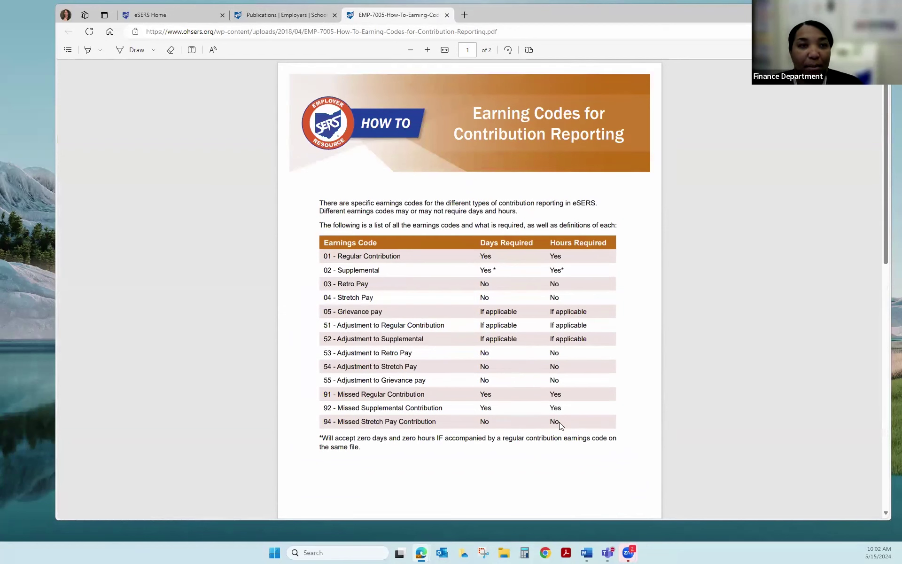
left_click(175, 13)
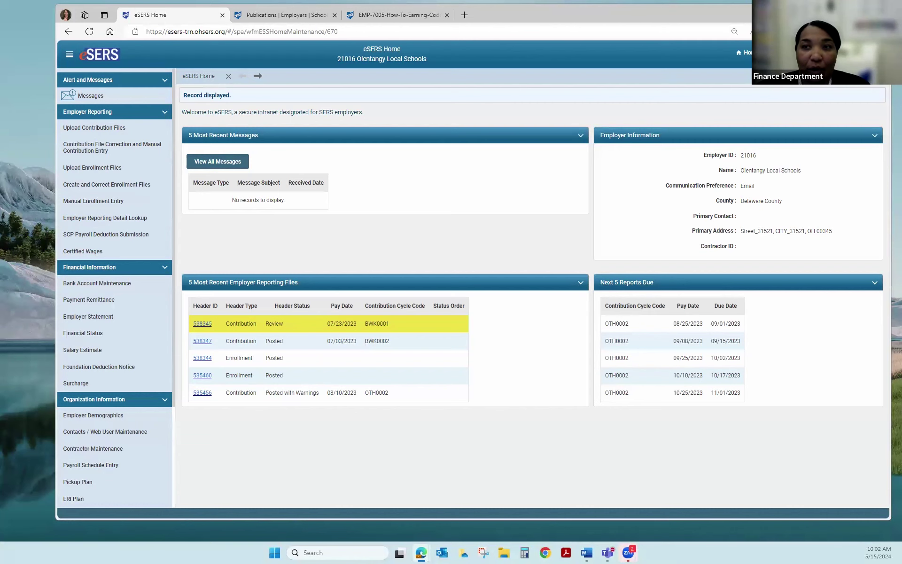
Step: Reload eSERS Home and open header 538345 from Contribution File Correction and Manual Contribution Entry
left_click(748, 53)
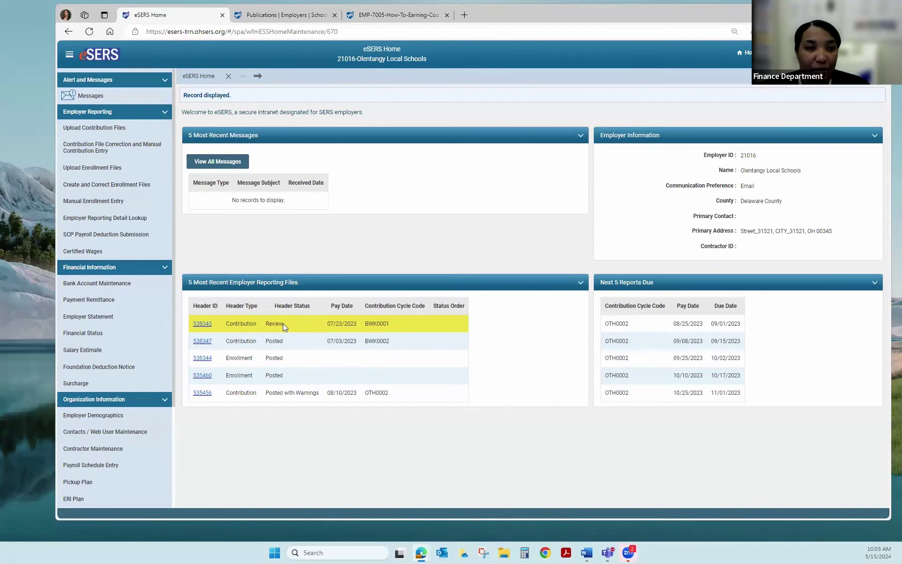
left_click(83, 151)
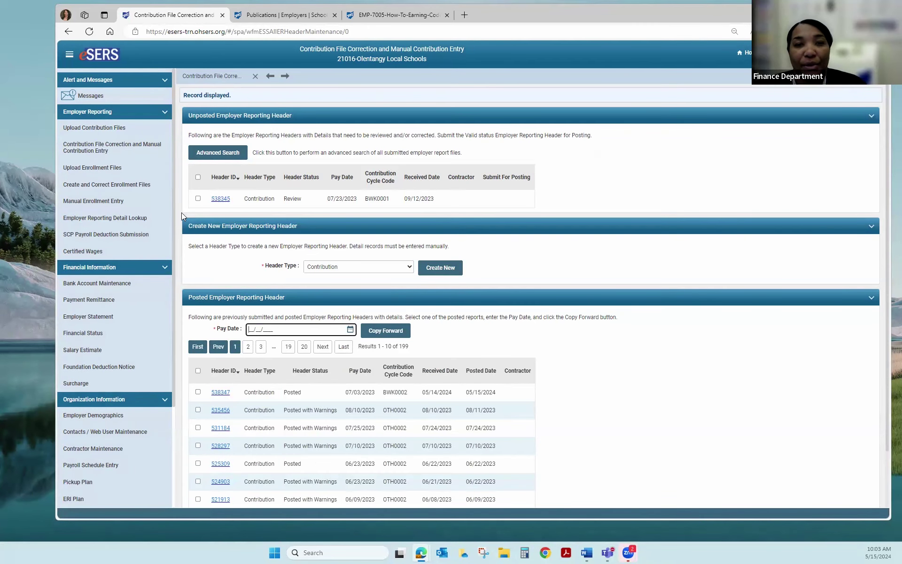
left_click(221, 199)
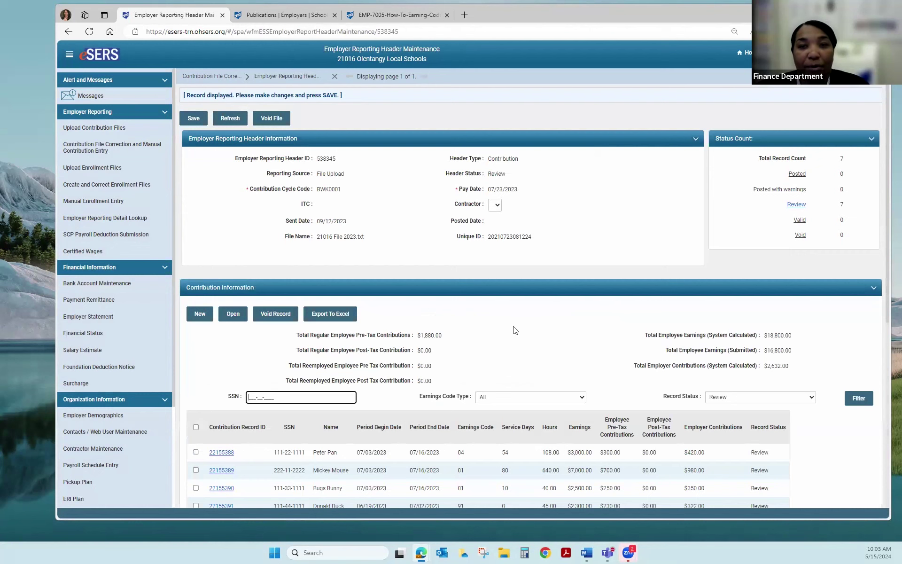
scroll(515, 331, "down", 4)
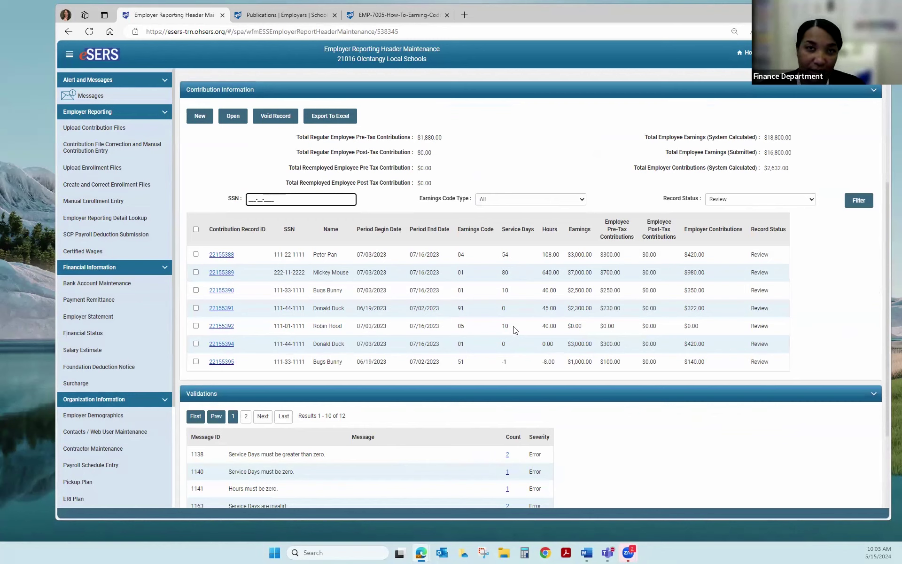
scroll(533, 325, "up", 3)
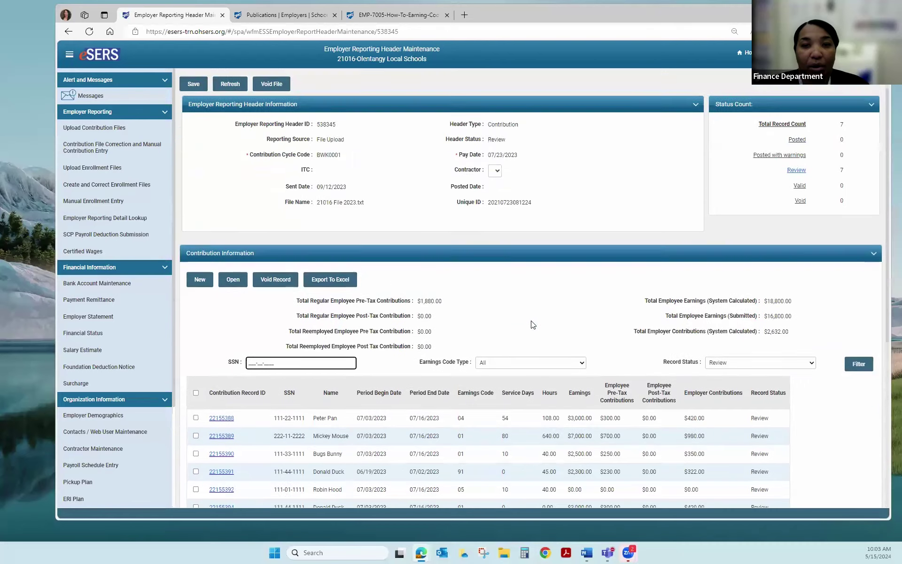
scroll(533, 325, "up", 1)
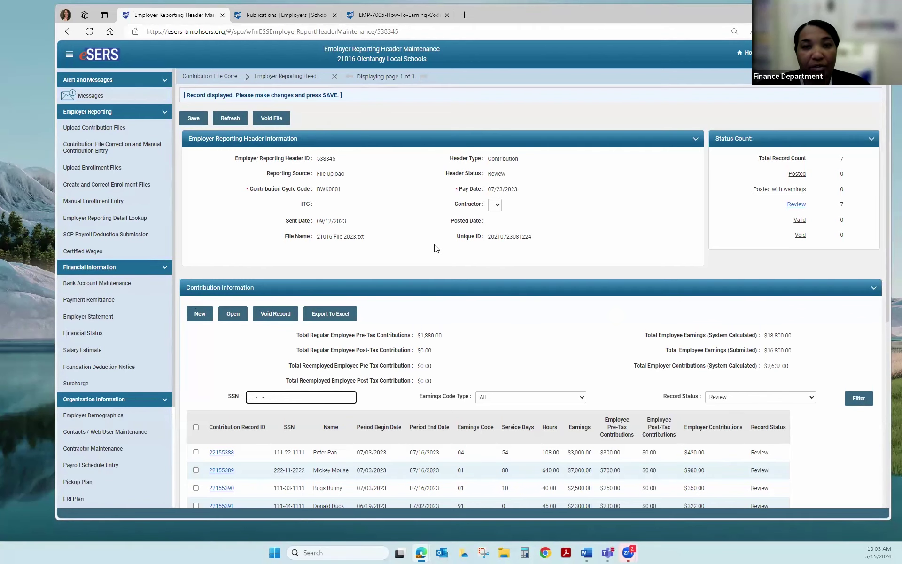
scroll(545, 294, "down", 4)
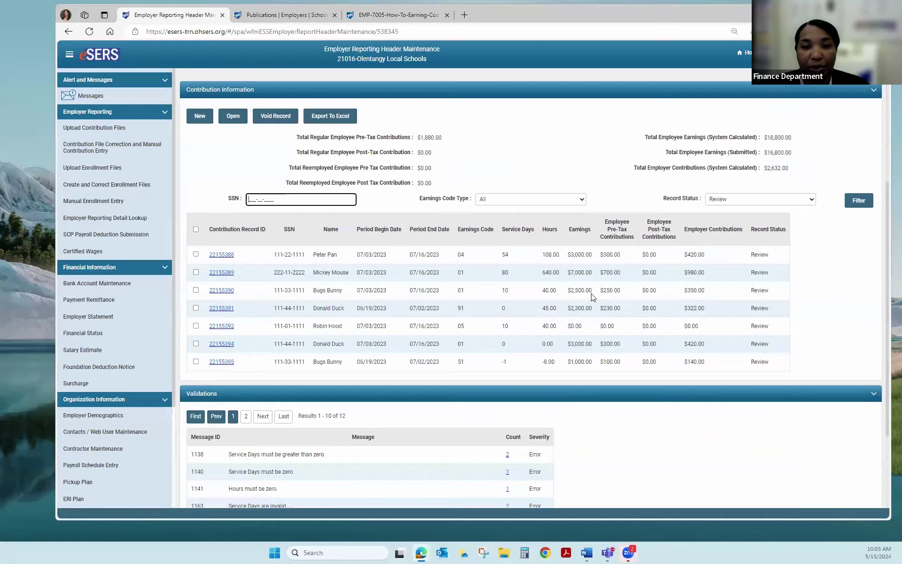
scroll(593, 297, "up", 4)
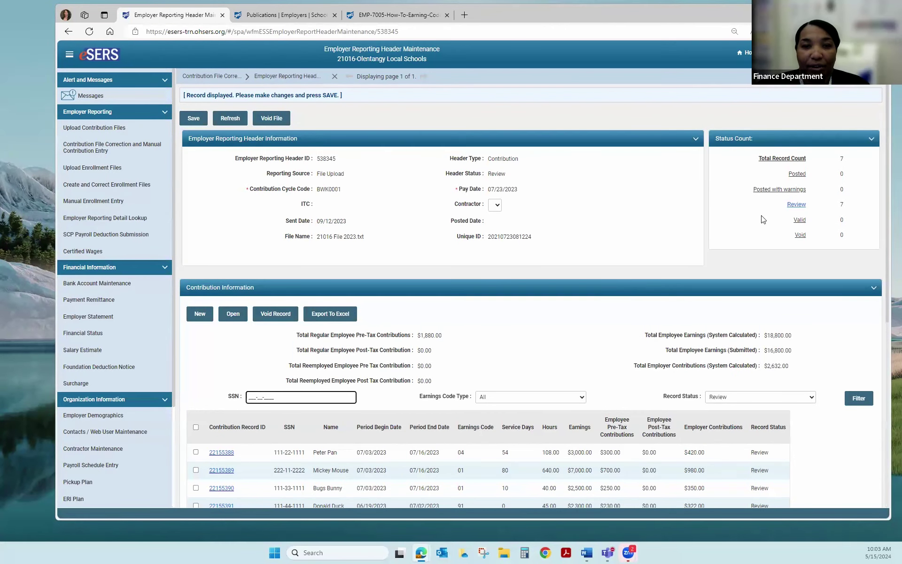
scroll(524, 268, "down", 1)
Step: Filter header 538345's contributions by the employee's SSN with Record Status set to All
left_click(247, 334)
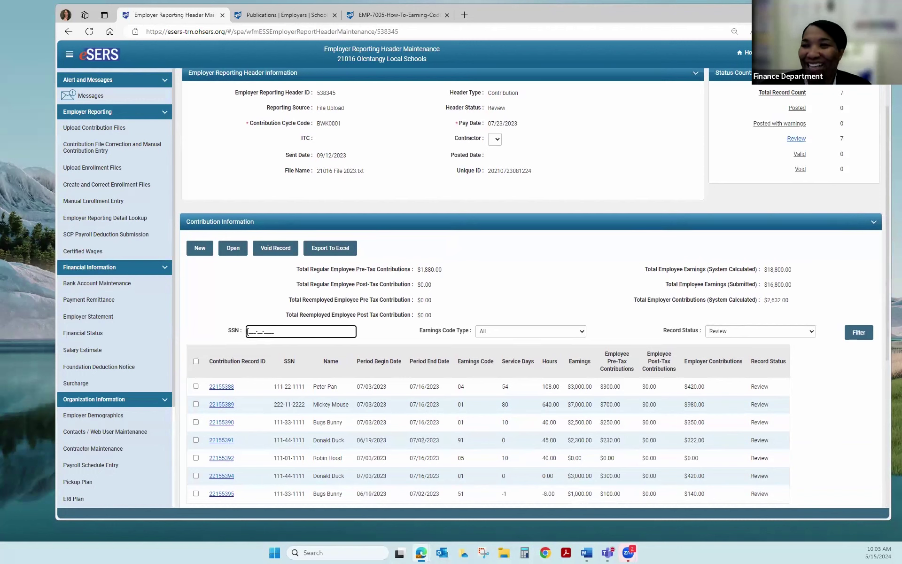
type("111-3")
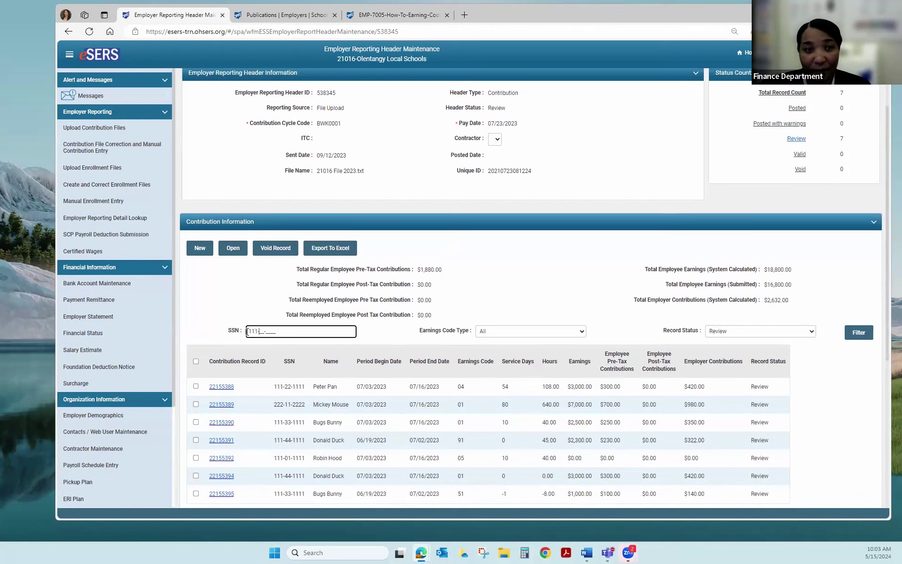
type("3-1111")
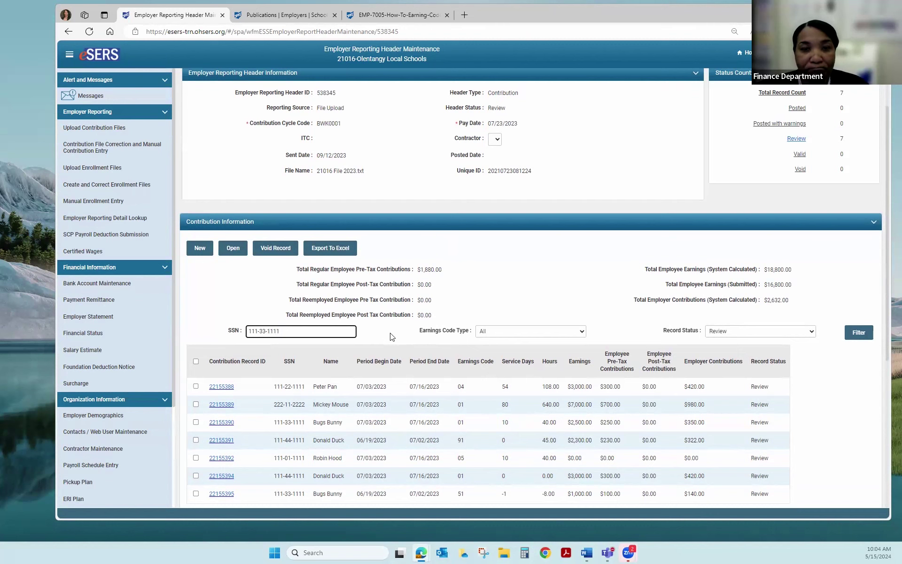
scroll(391, 335, "down", 3)
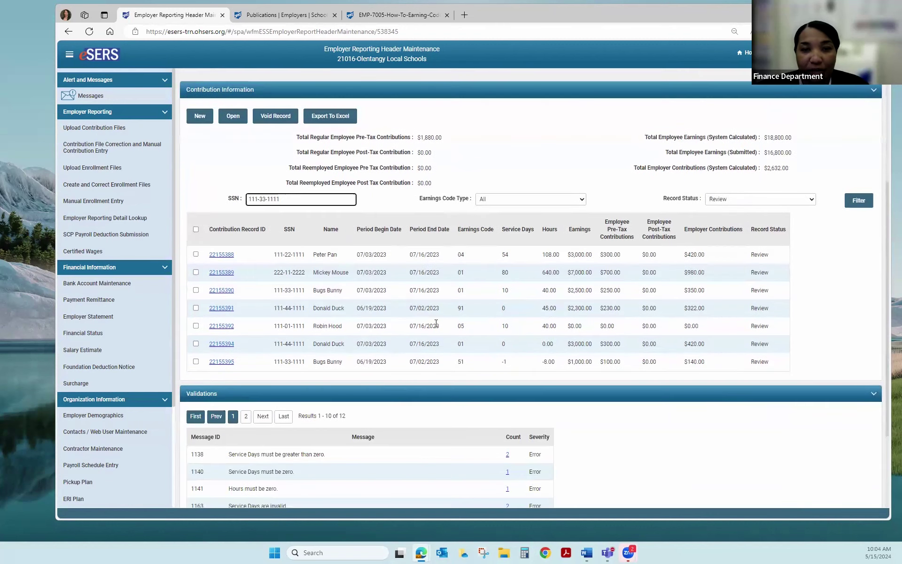
scroll(436, 323, "up", 3)
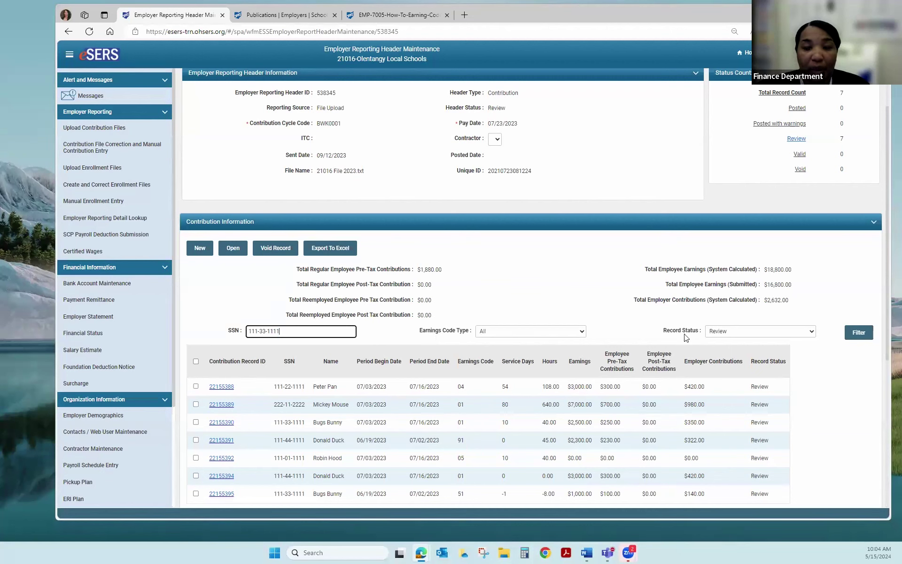
left_click(750, 335)
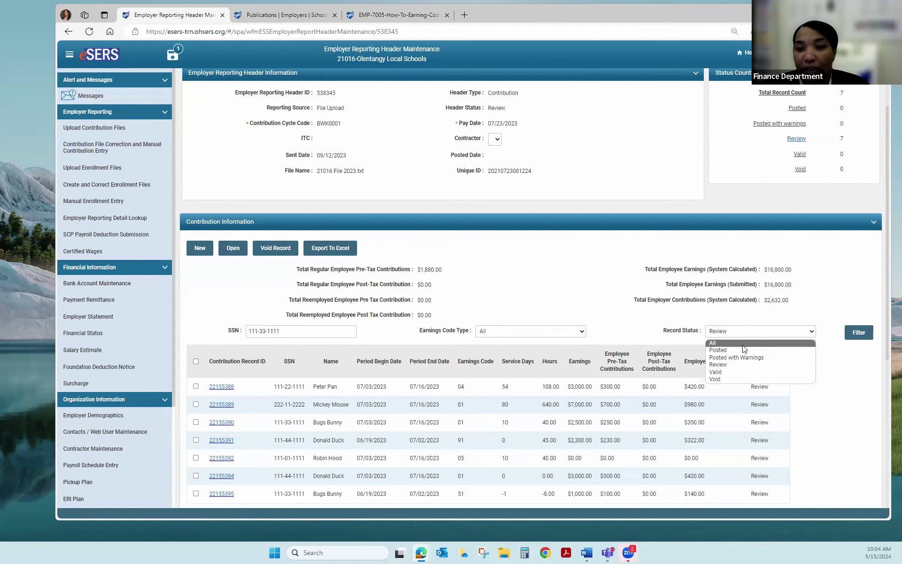
left_click(742, 345)
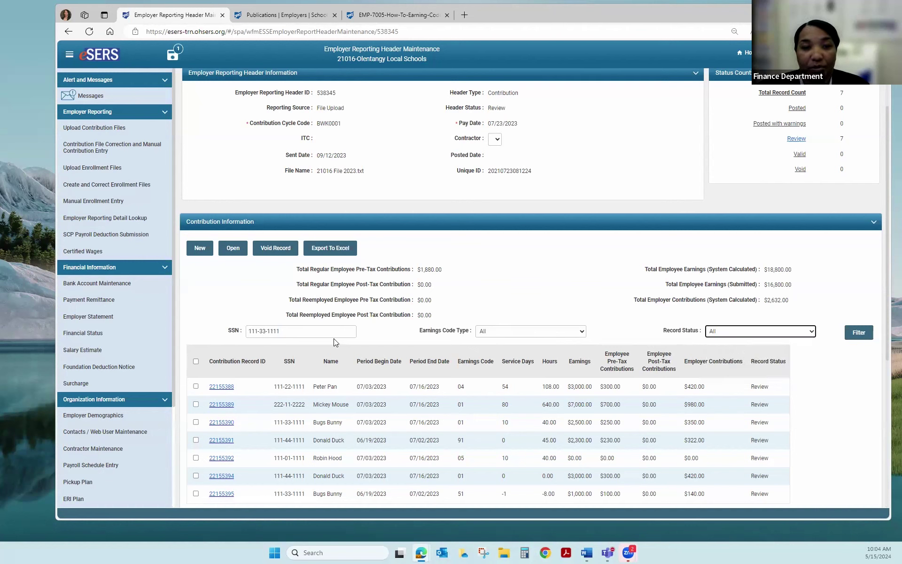
left_click(860, 332)
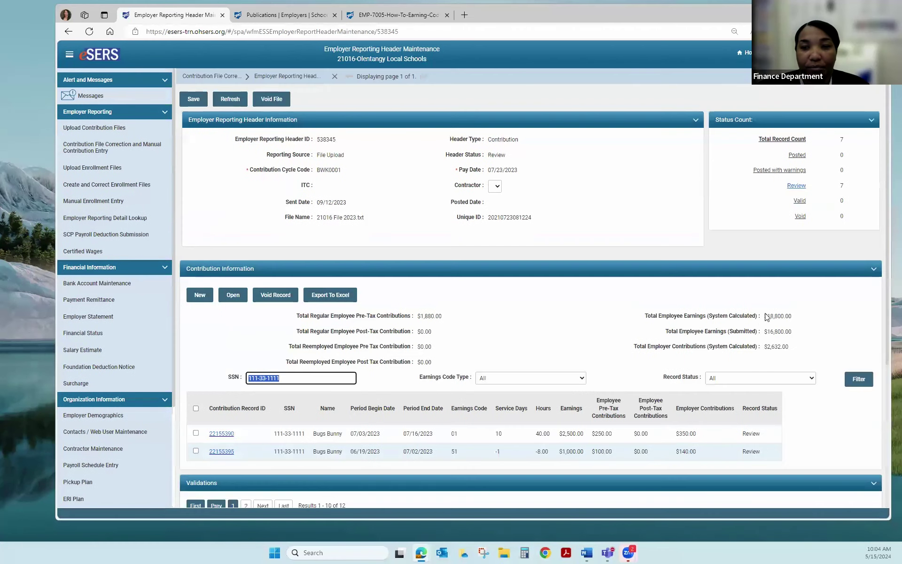
scroll(797, 316, "down", 2)
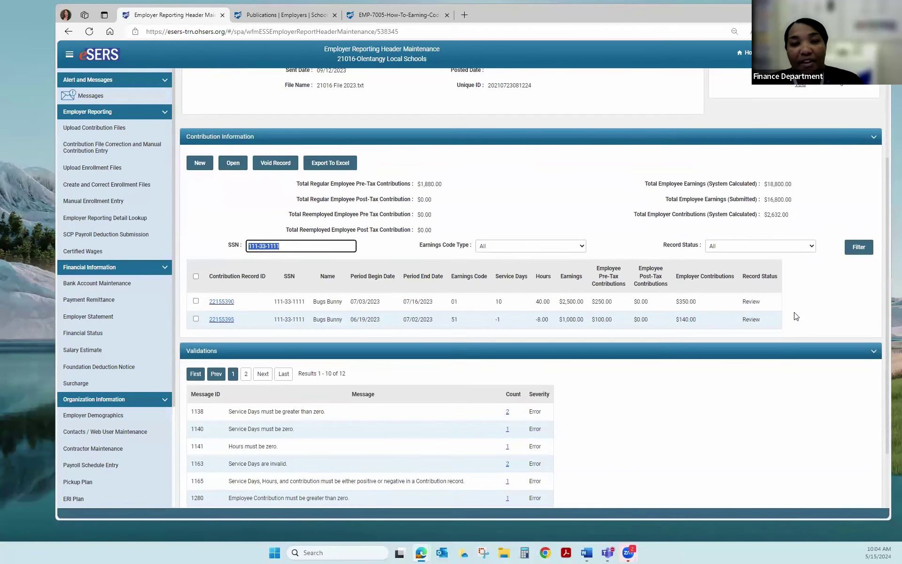
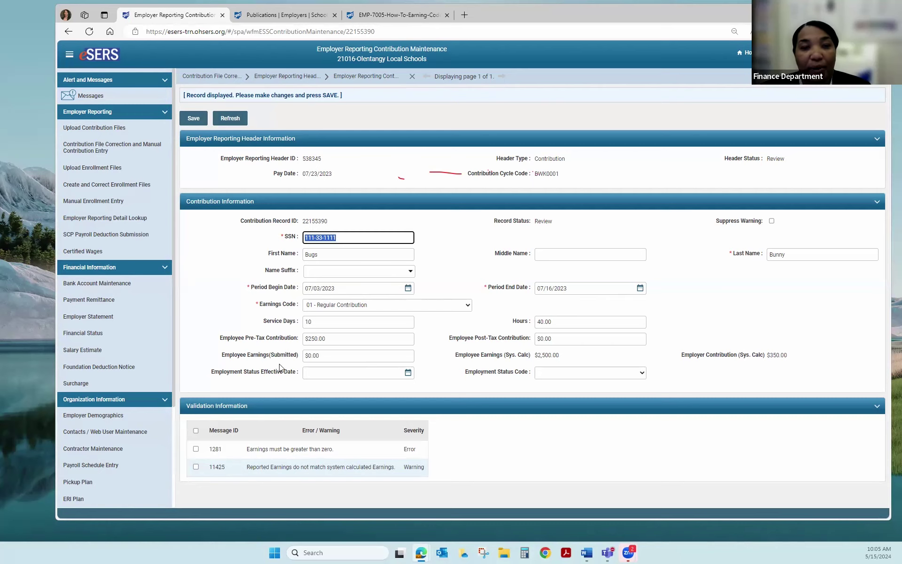
left_click(331, 356)
type("$")
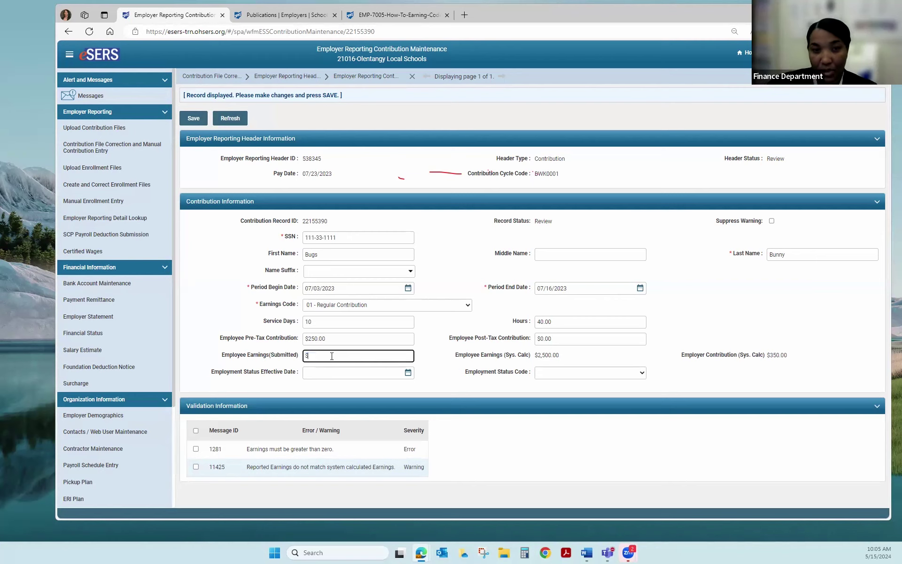
type("2,500")
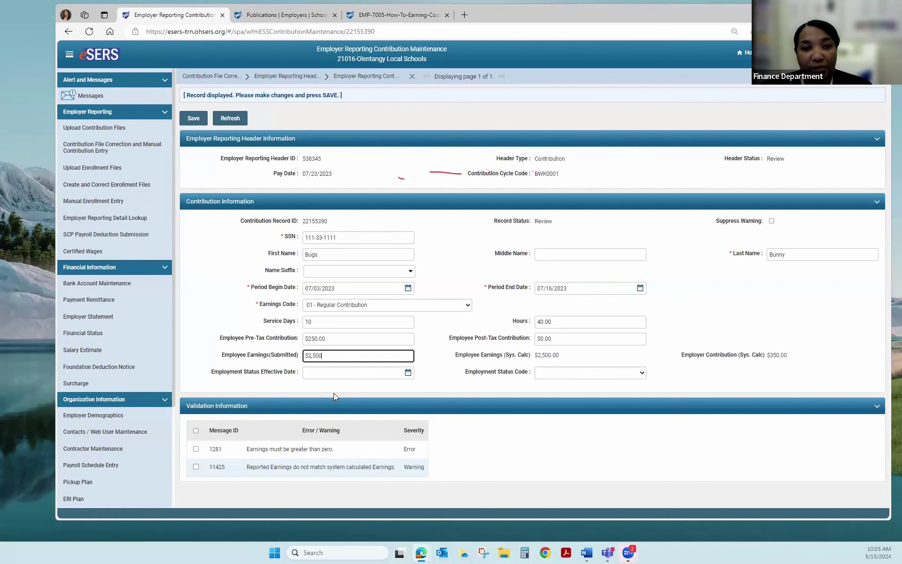
left_click(194, 118)
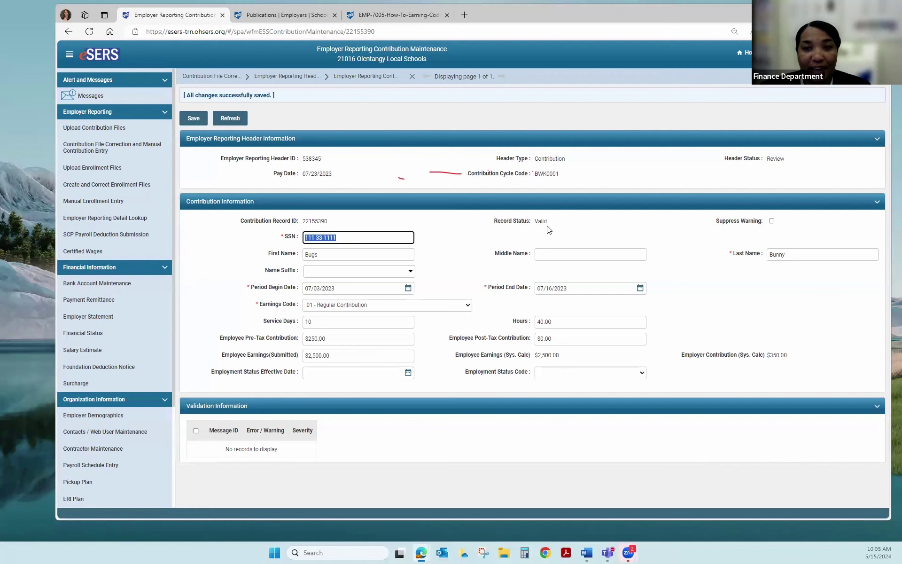
Step: Return to the 21016 File 2023.txt header, review the flagged records, and open record 22155389
left_click(296, 78)
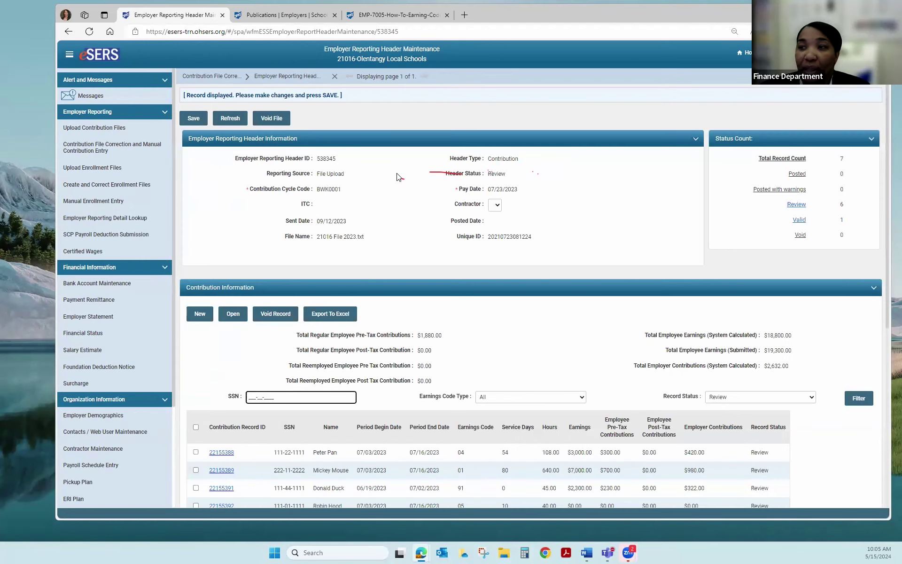
scroll(399, 177, "down", 1)
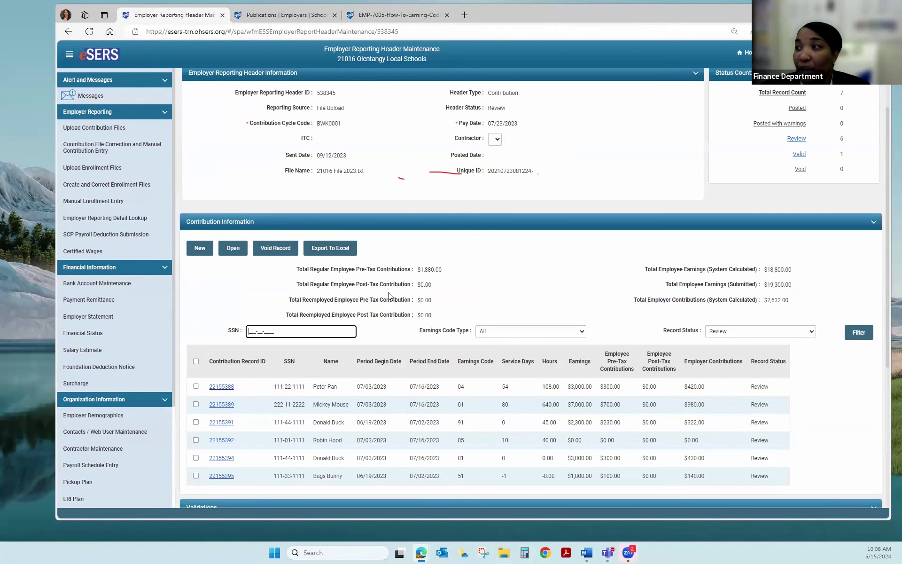
scroll(526, 324, "down", 1)
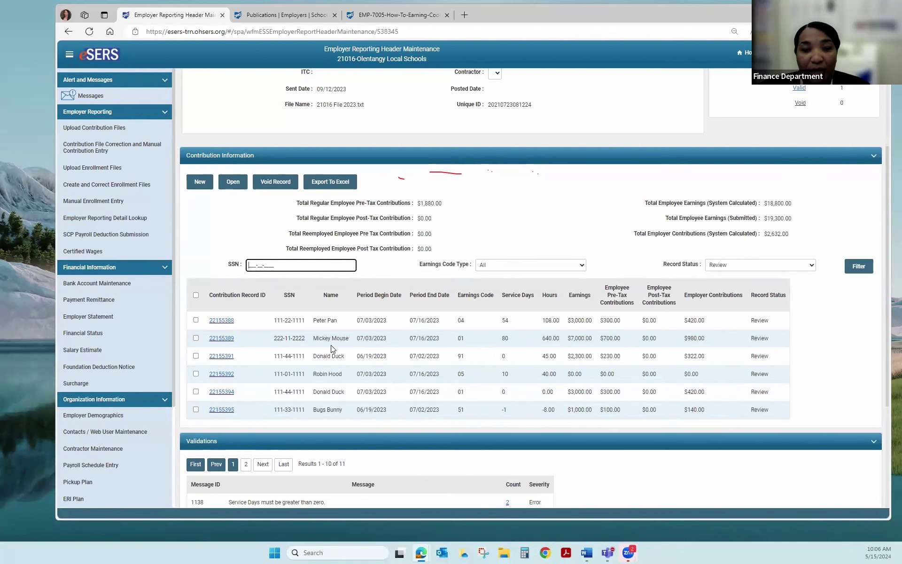
left_click(221, 338)
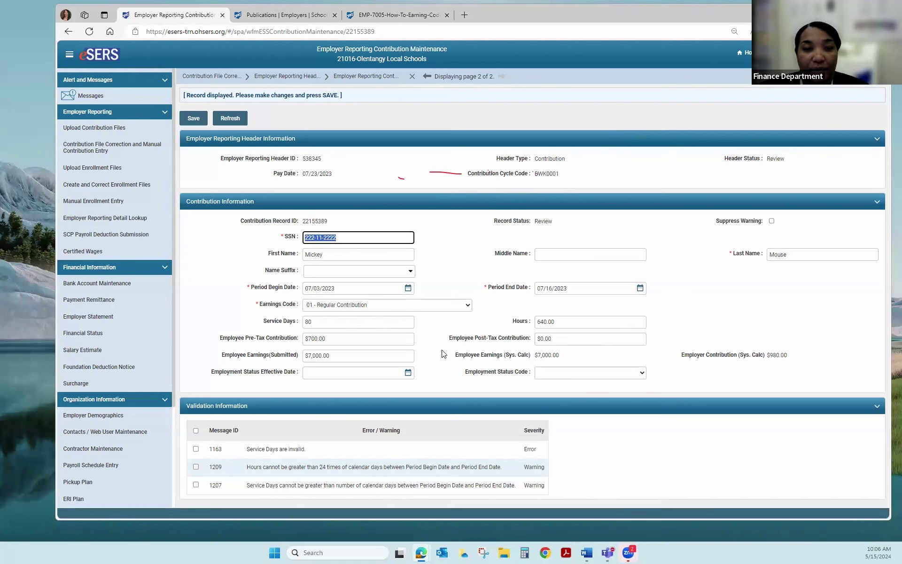
Step: Change record 22155389's earnings code to 02 - Supplemental and save
left_click(335, 305)
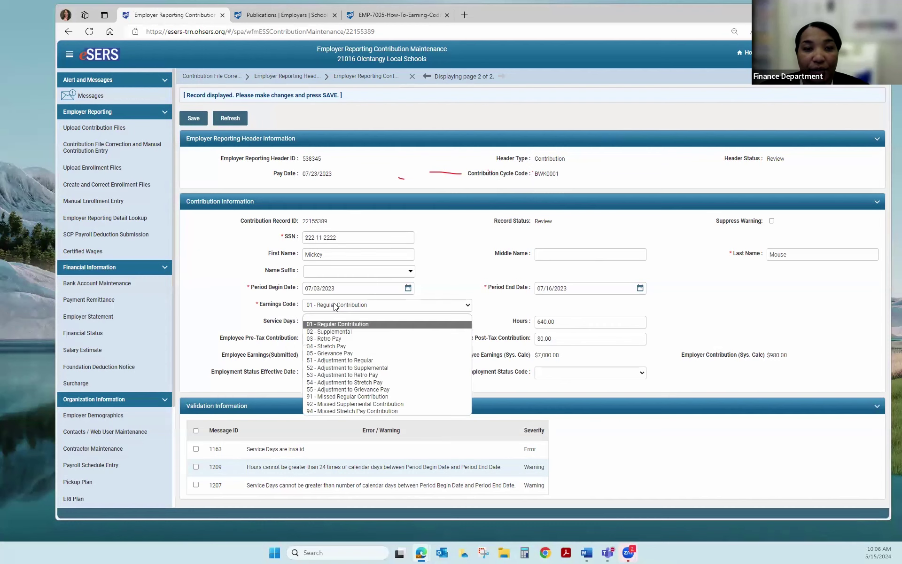
left_click(336, 327)
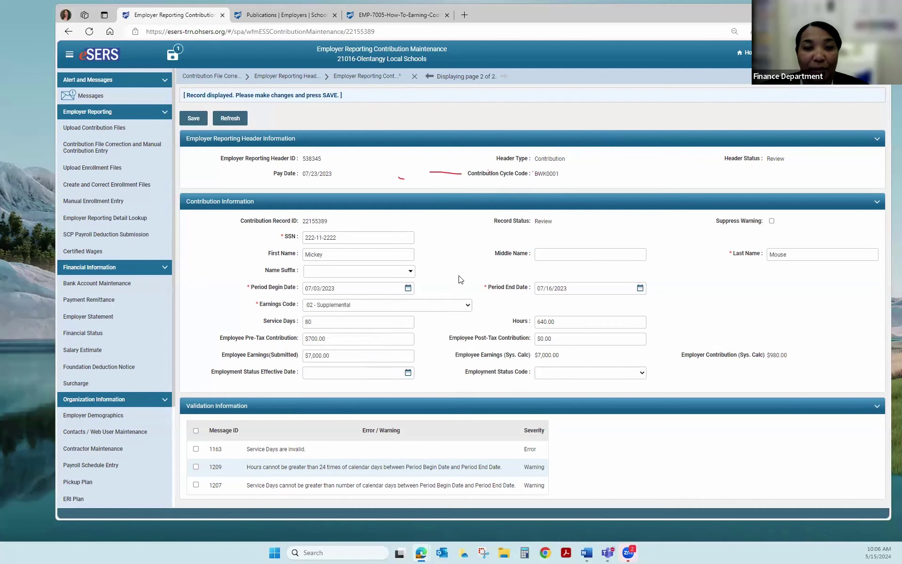
left_click(194, 118)
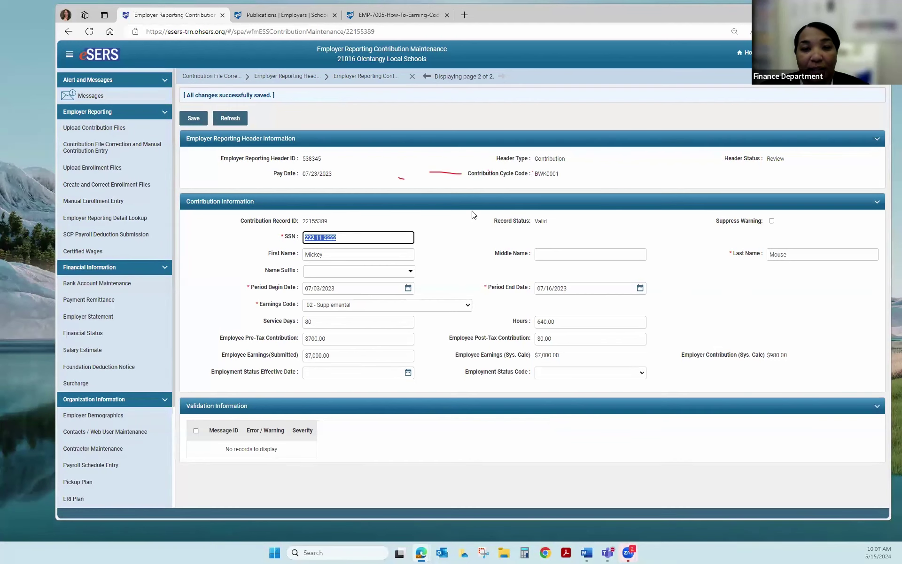
Step: Set service days to 96, suppress the service days warning, and save the record
left_click(342, 322)
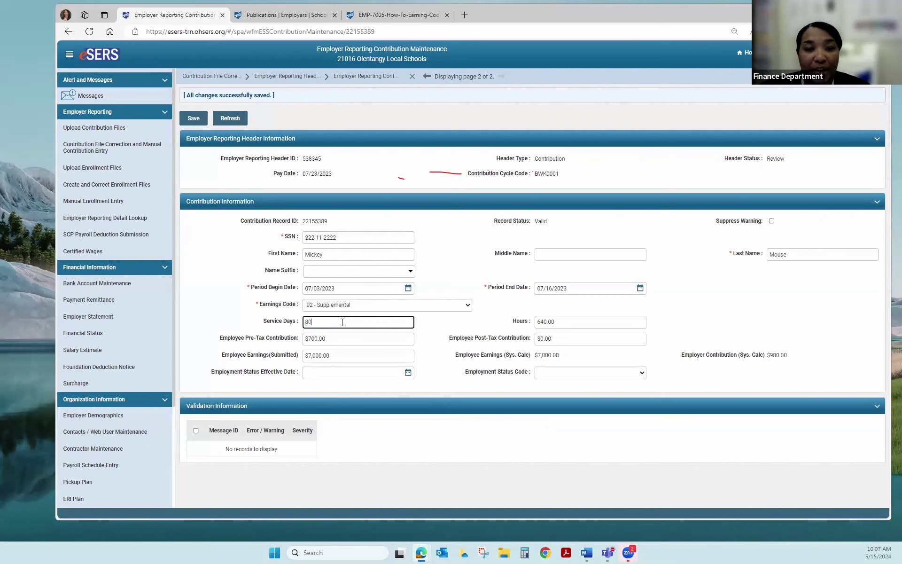
key("BackSpace")
key("BackSpace")
type("96")
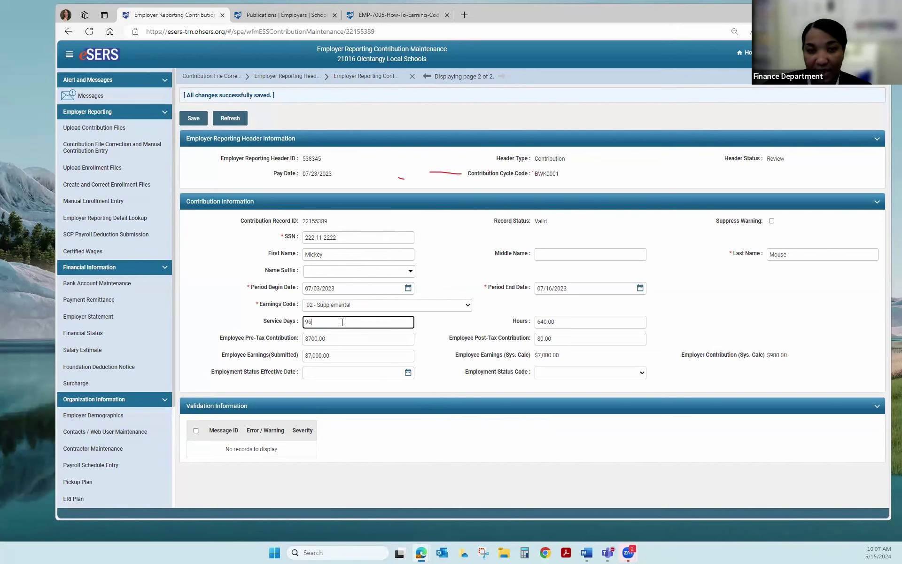
left_click(189, 120)
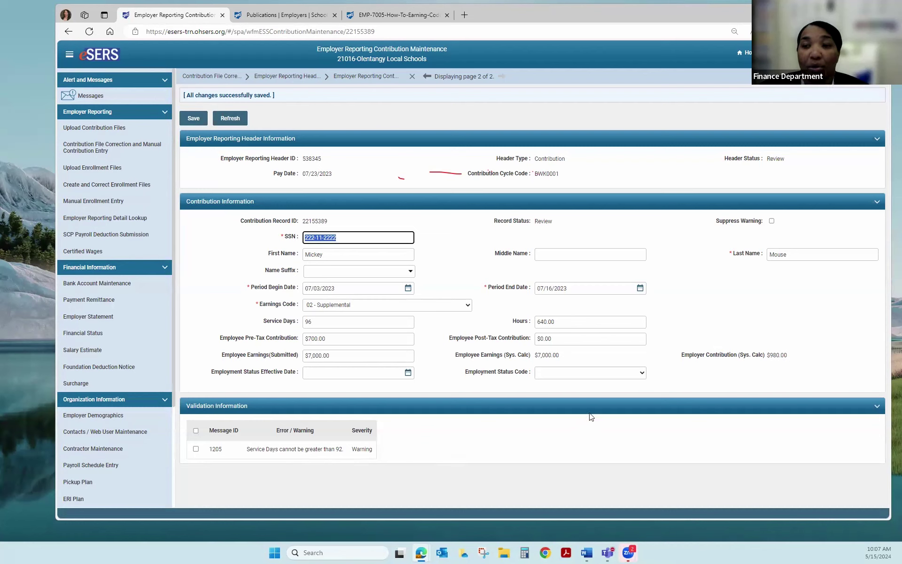
left_click(772, 221)
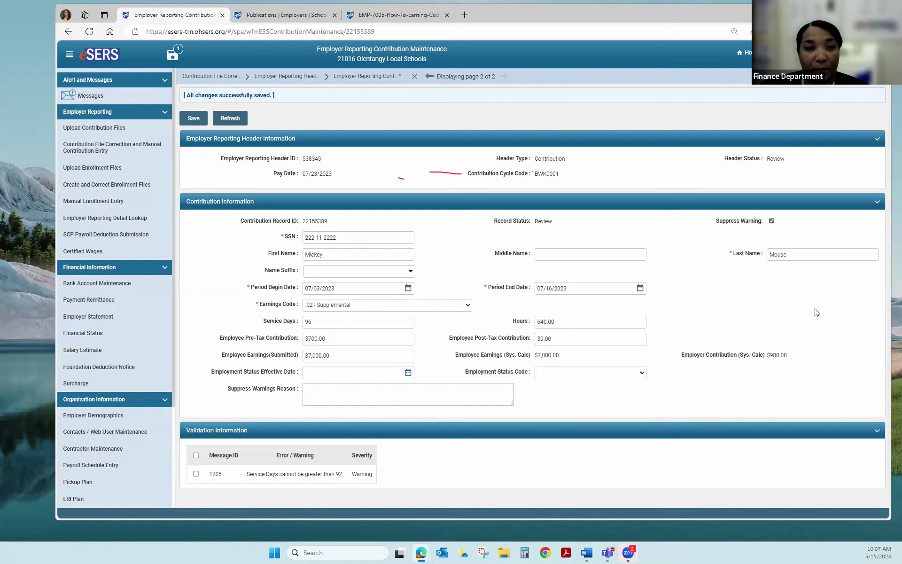
left_click(190, 117)
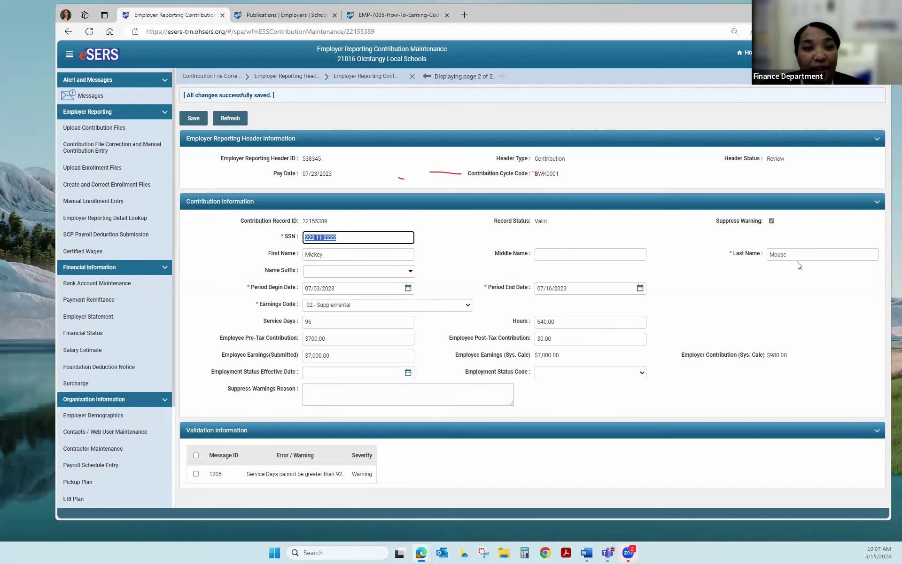
Step: Go back to the header page (2 Valid, 5 Review) and open record 22155392
left_click(301, 80)
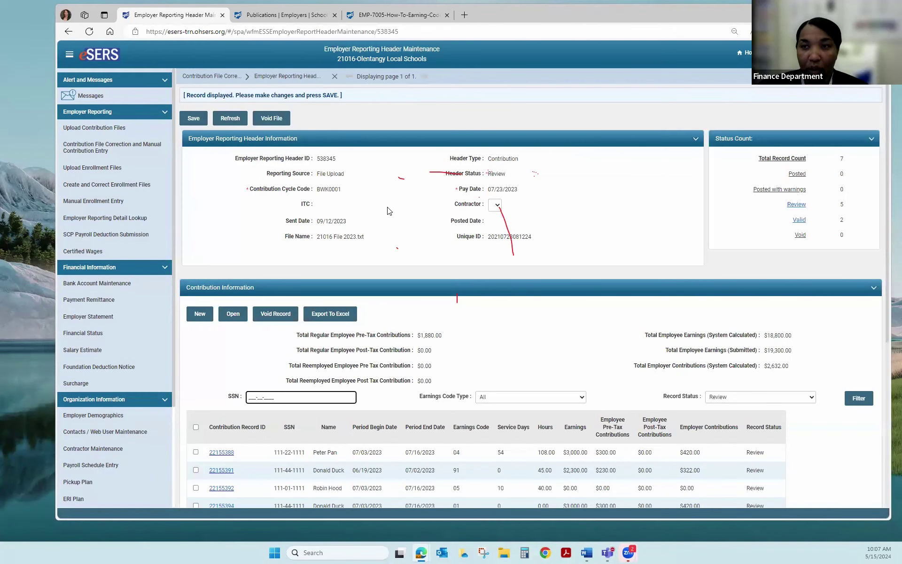
scroll(389, 211, "down", 2)
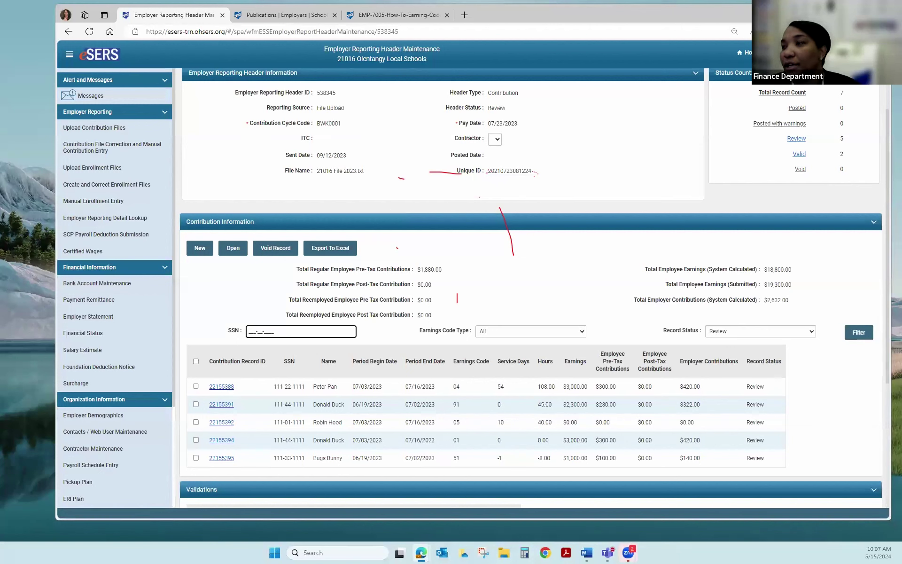
left_click(654, 287)
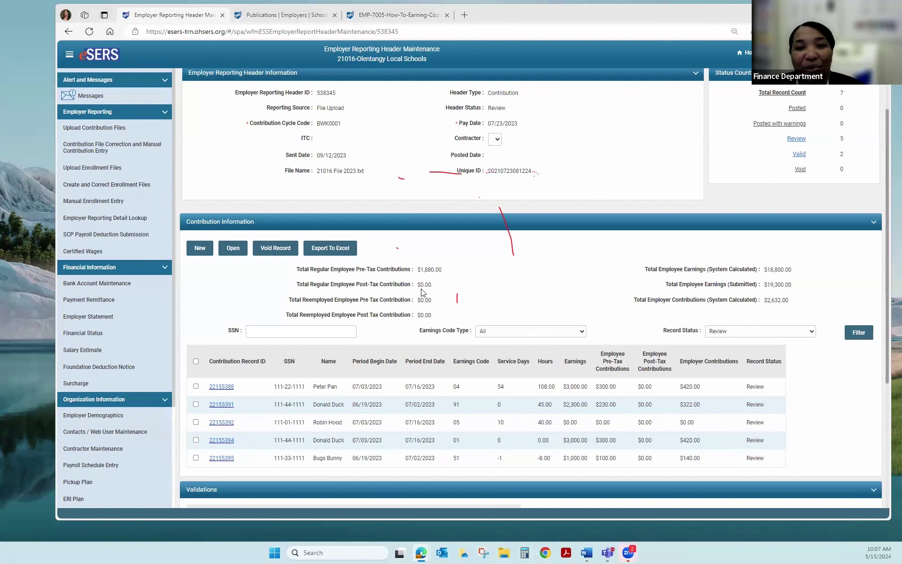
scroll(446, 277, "down", 1)
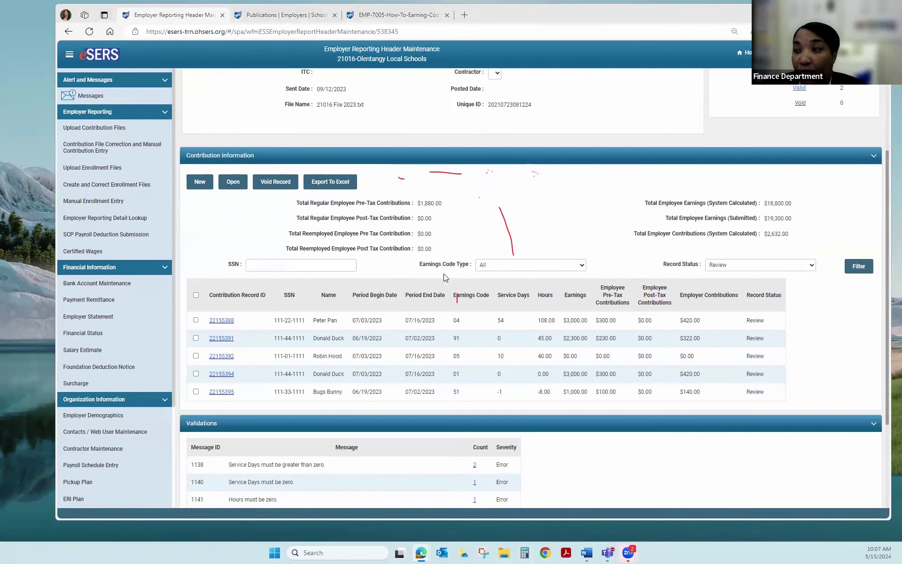
left_click(221, 357)
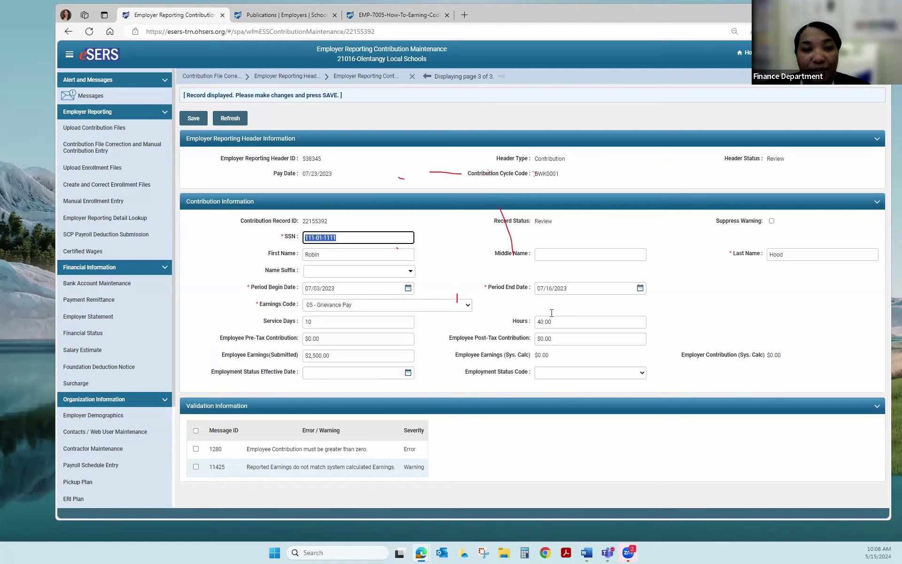
left_click(296, 81)
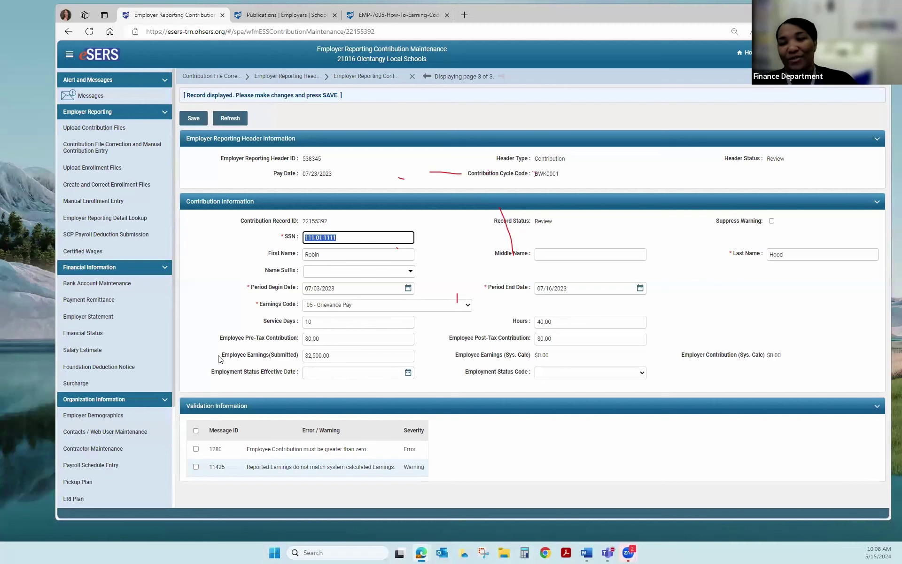
left_click(402, 304)
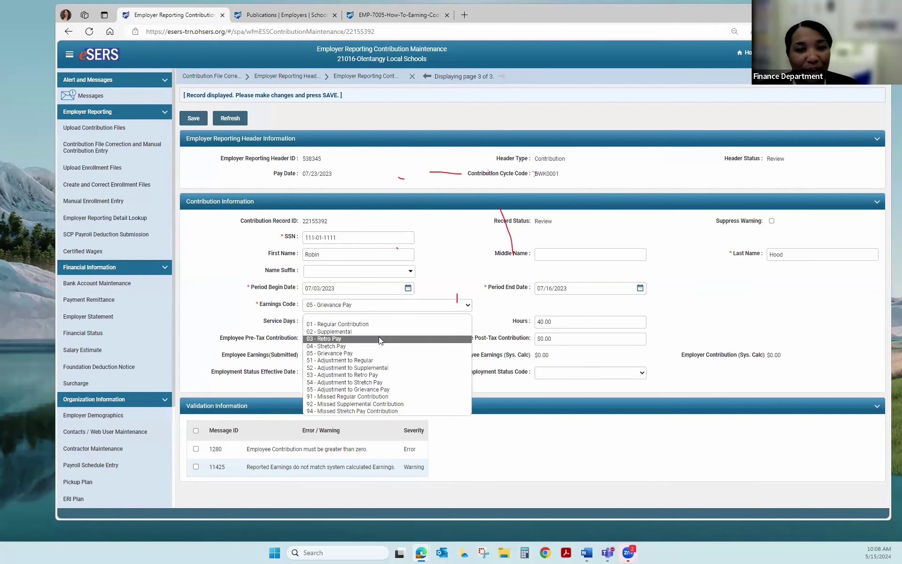
left_click(380, 339)
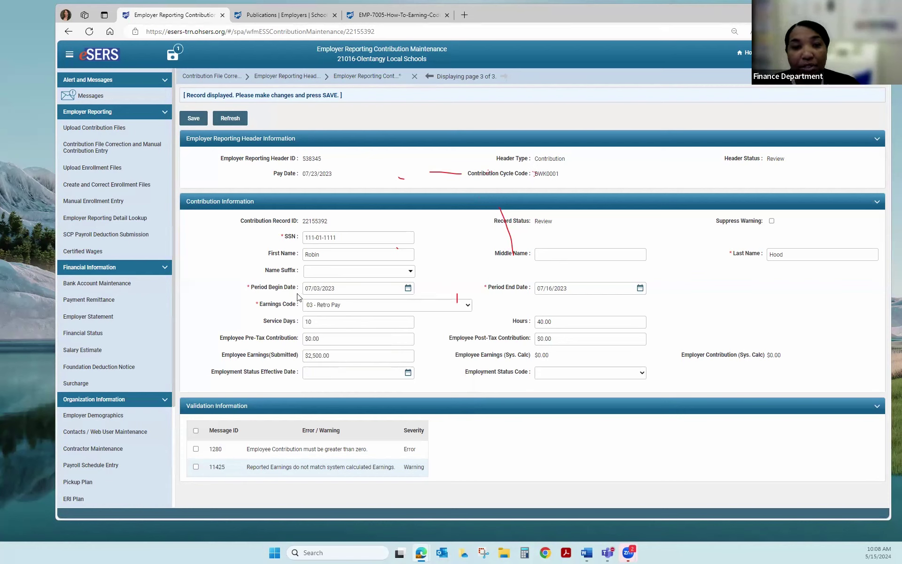
Step: Enter a period begin date of 04/01/2023 and end date of 06/30/2023
left_click(348, 289)
key("BackSpace")
type("04/0")
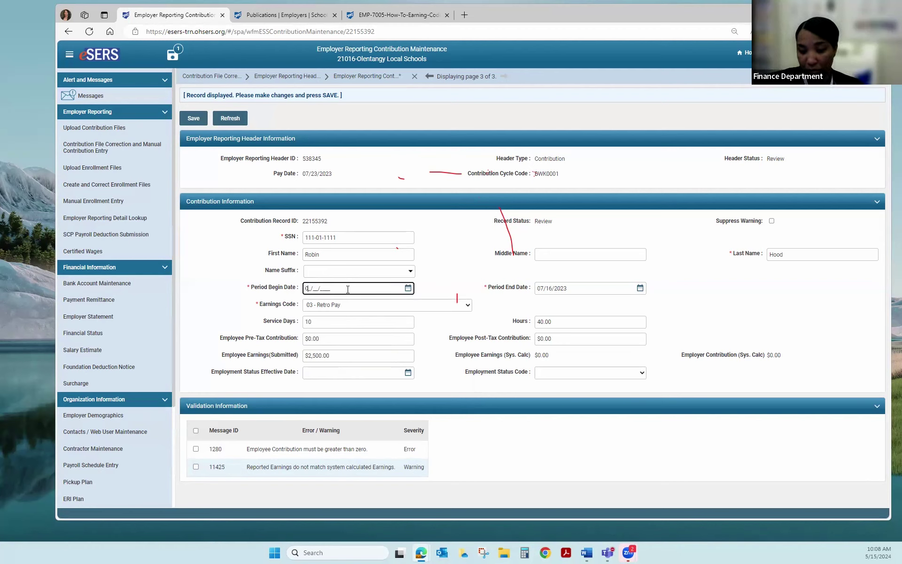
type("1/2023")
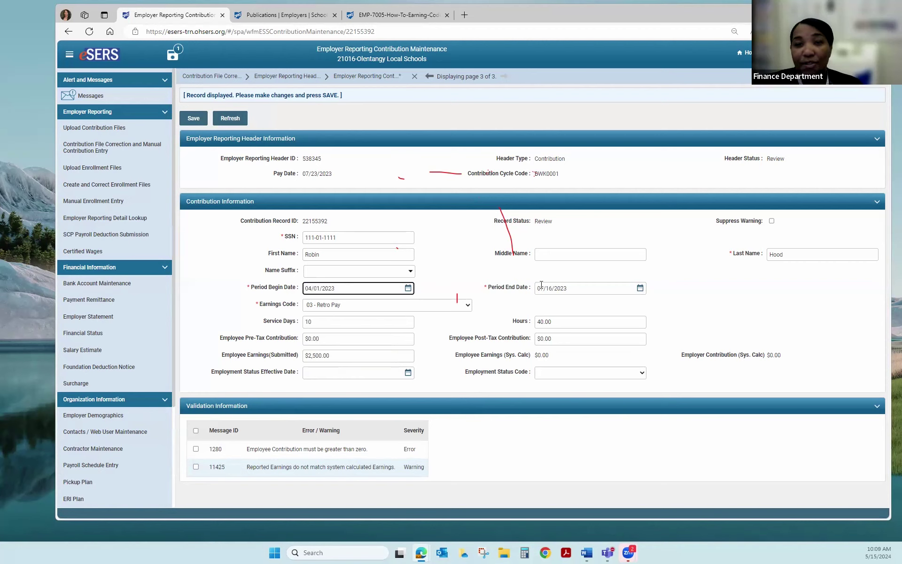
left_click(565, 288)
key("BackSpace")
type("06/30/2023")
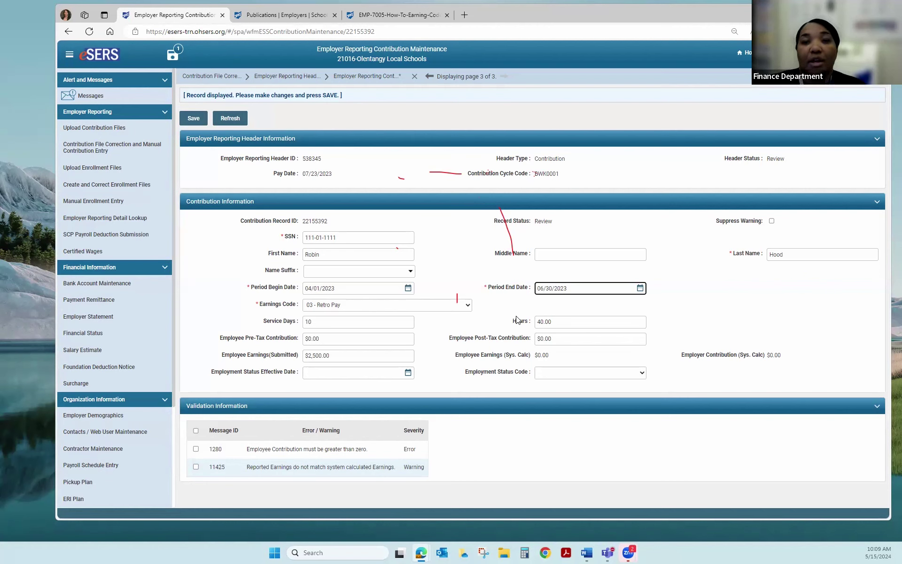
Step: Go back to the header page and open record 22155388, coded 04 - Stretch Pay
left_click(298, 75)
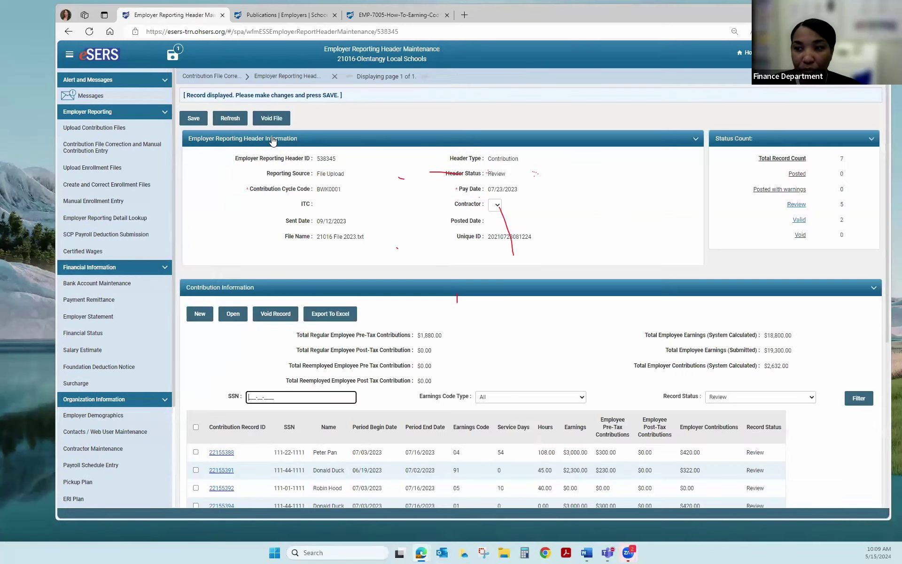
scroll(382, 171, "down", 3)
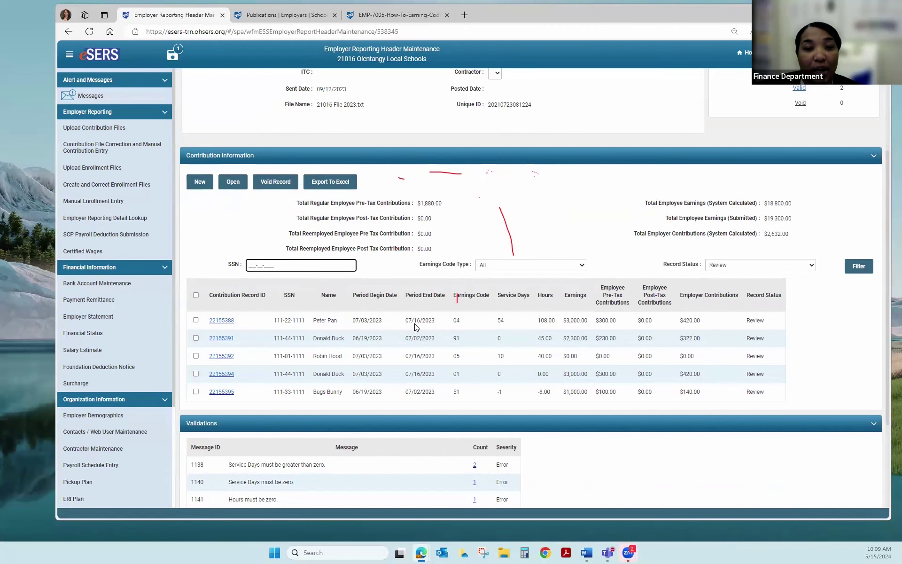
left_click(229, 322)
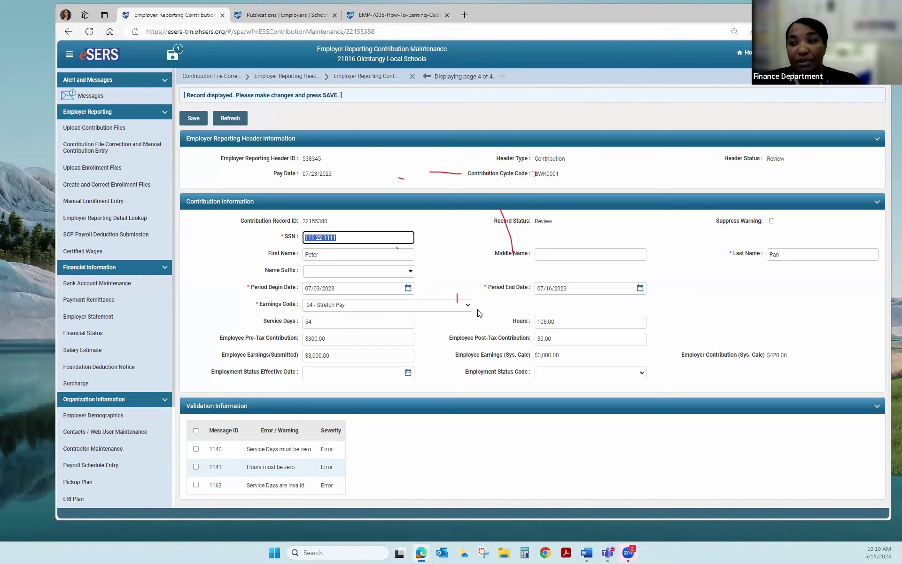
Step: Clear record 22155388's Service Days and Hours to 0, save it, and return to the header
left_click(368, 322)
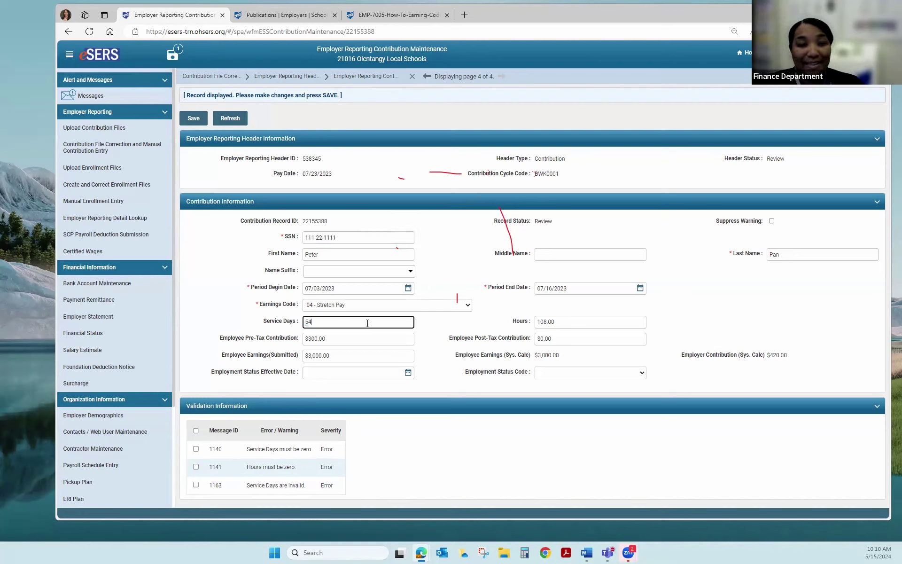
key("BackSpace")
key("BackSpace")
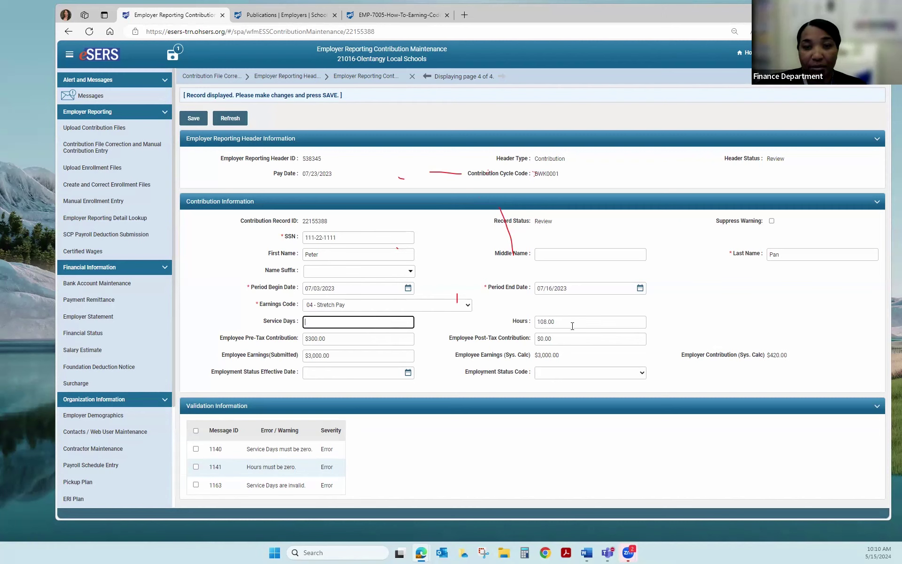
left_click(571, 323)
key("BackSpace")
key("BackSpace")
key("BackSpace")
key("BackSpace")
key("BackSpace")
key("BackSpace")
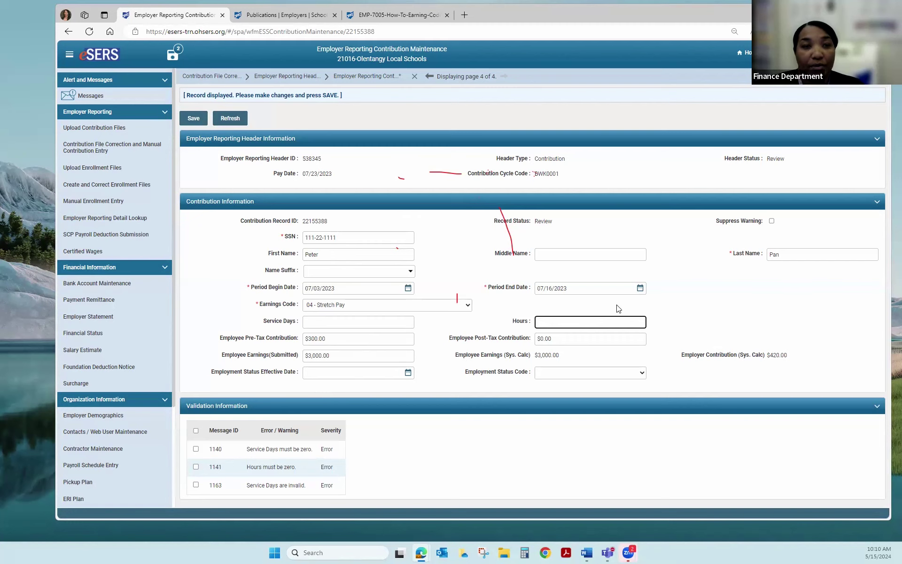
left_click(193, 120)
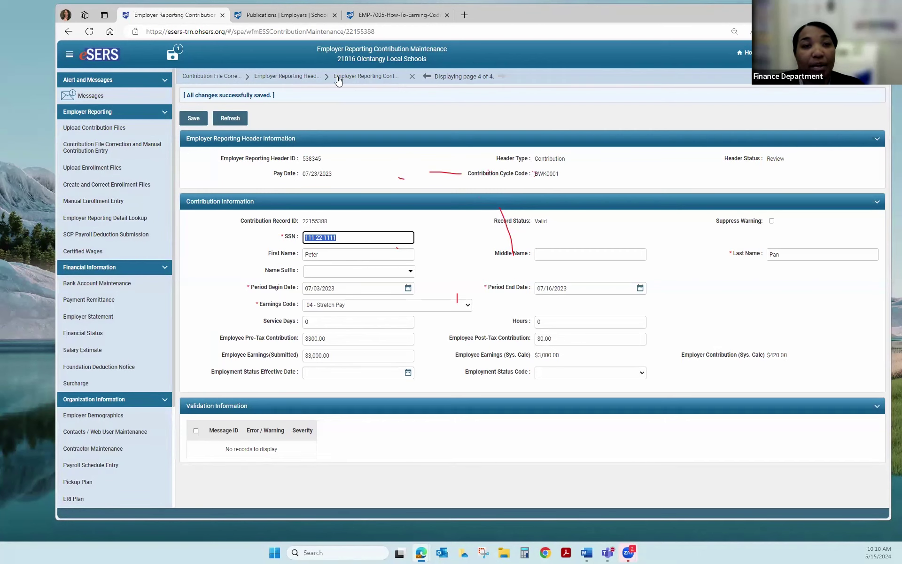
left_click(285, 80)
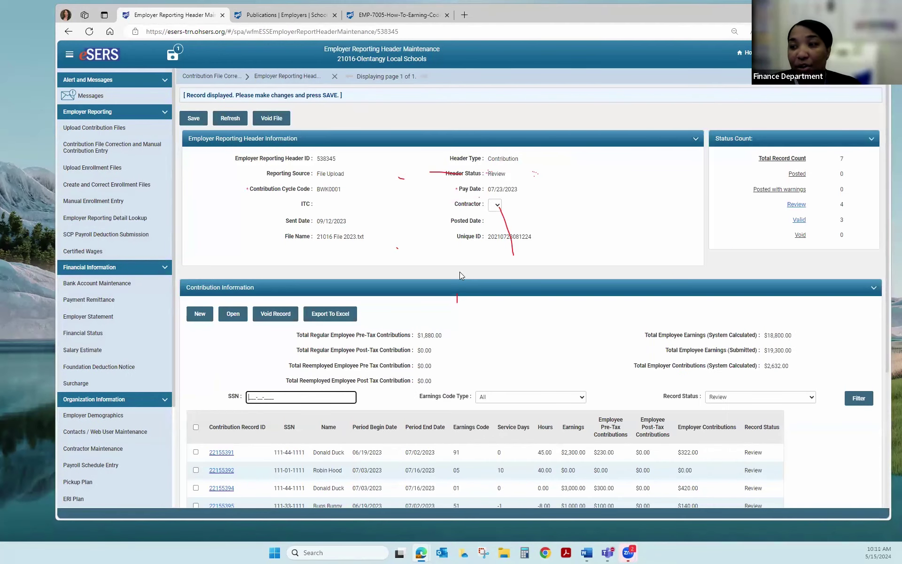
Step: Scroll to the contribution records list and reopen record 22155392
scroll(460, 275, "down", 3)
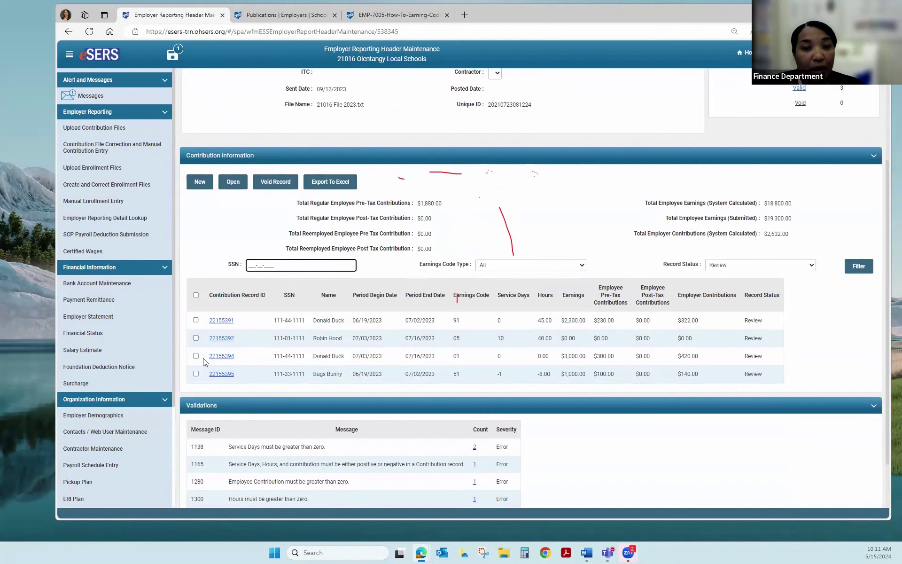
left_click(221, 339)
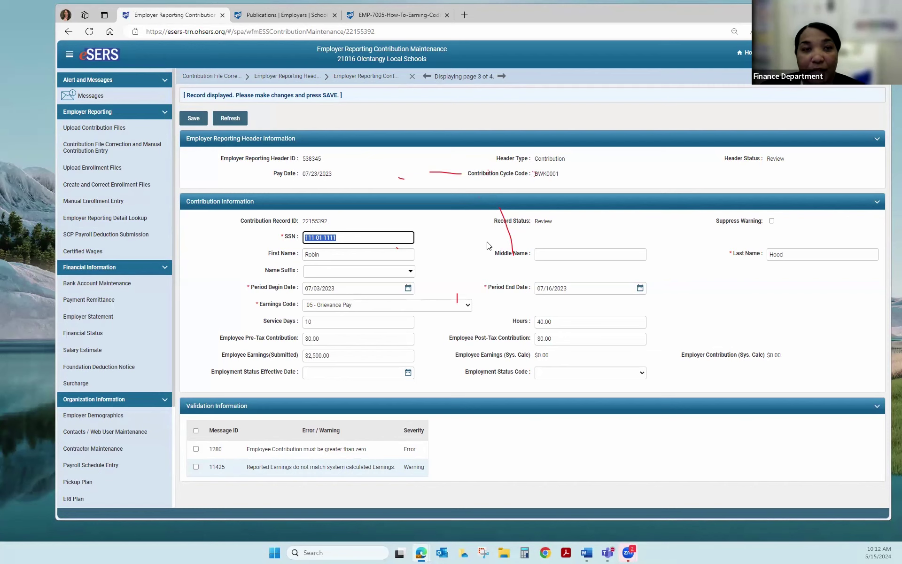
Step: Leave record 22155392 and return to the header's four Review records
left_click(476, 287)
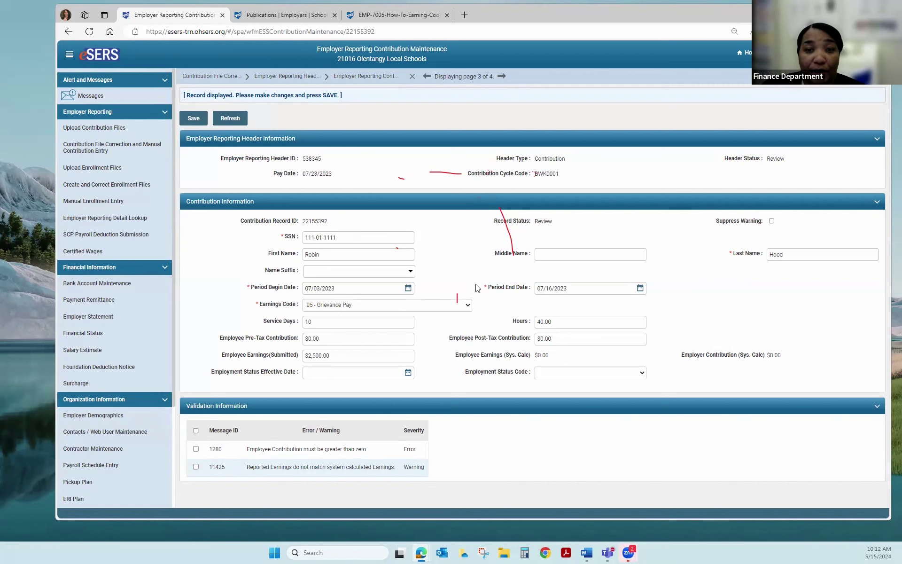
left_click(279, 76)
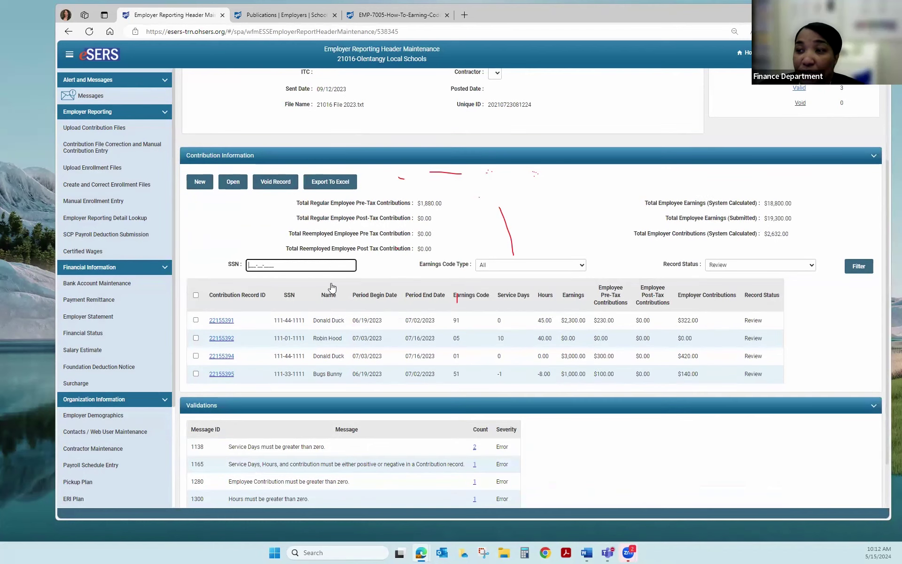
Step: Void record 22155392 and refresh, leaving 3 Review, 3 Valid and 1 Void records
left_click(197, 339)
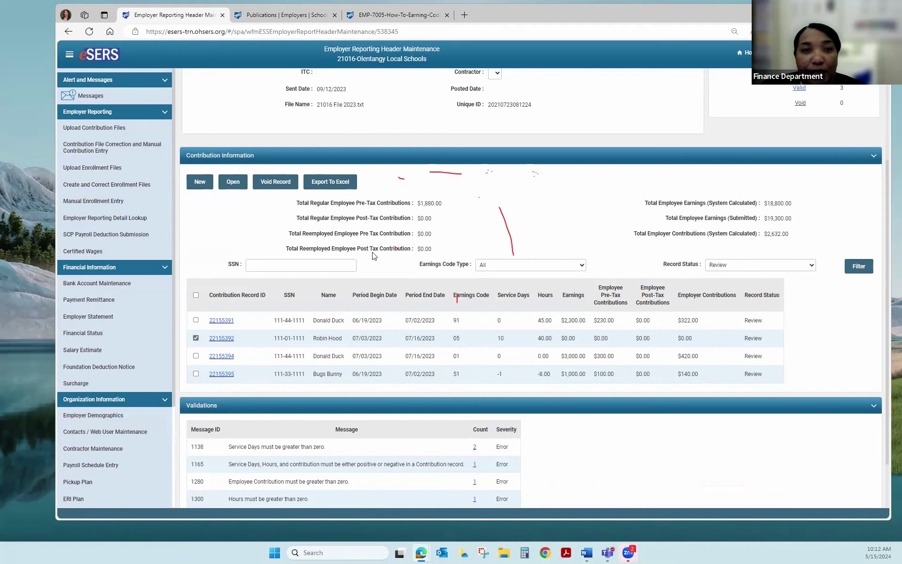
scroll(374, 256, "up", 3)
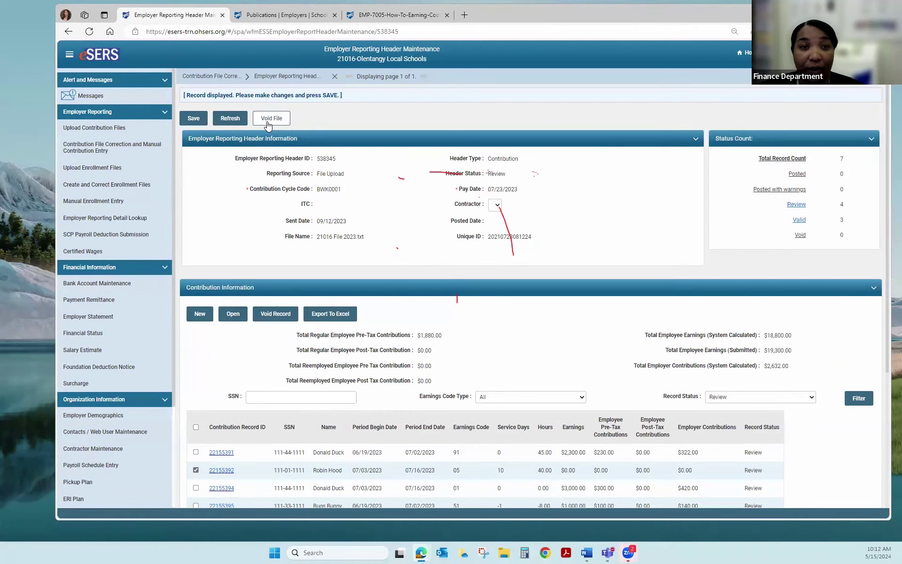
scroll(286, 293, "down", 3)
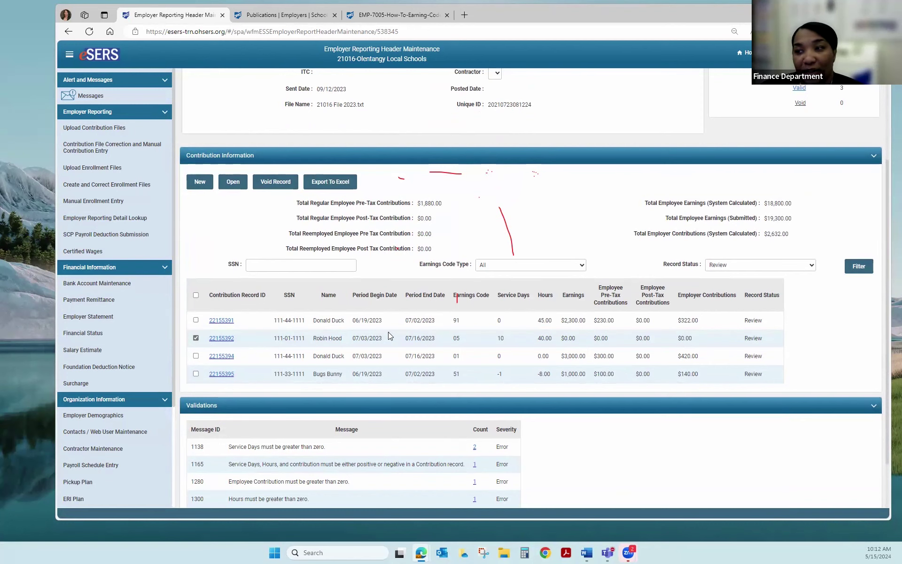
left_click(281, 184)
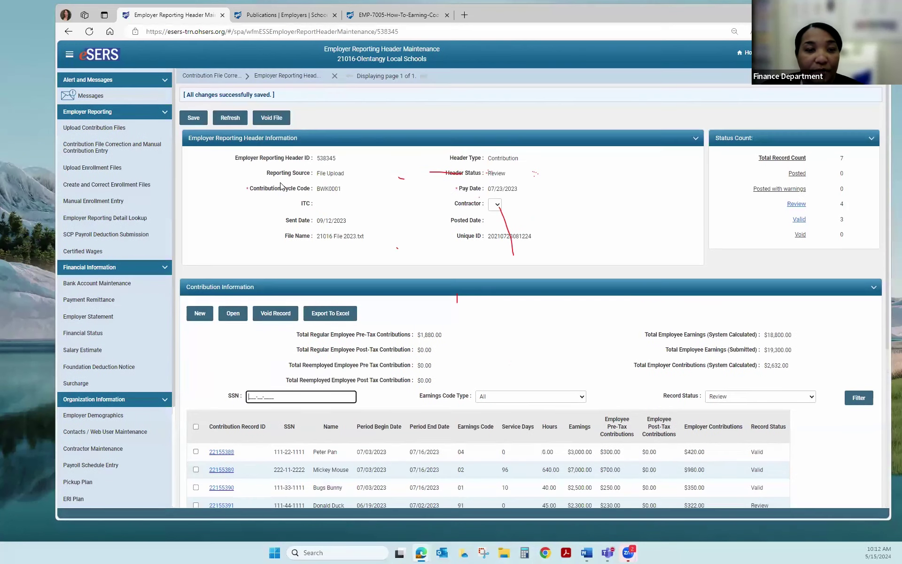
left_click(230, 118)
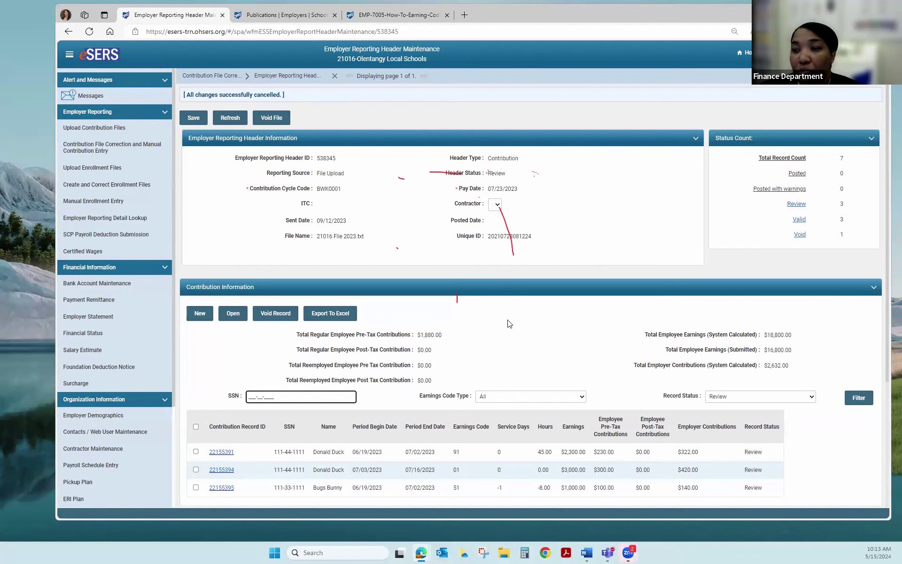
scroll(500, 319, "down", 3)
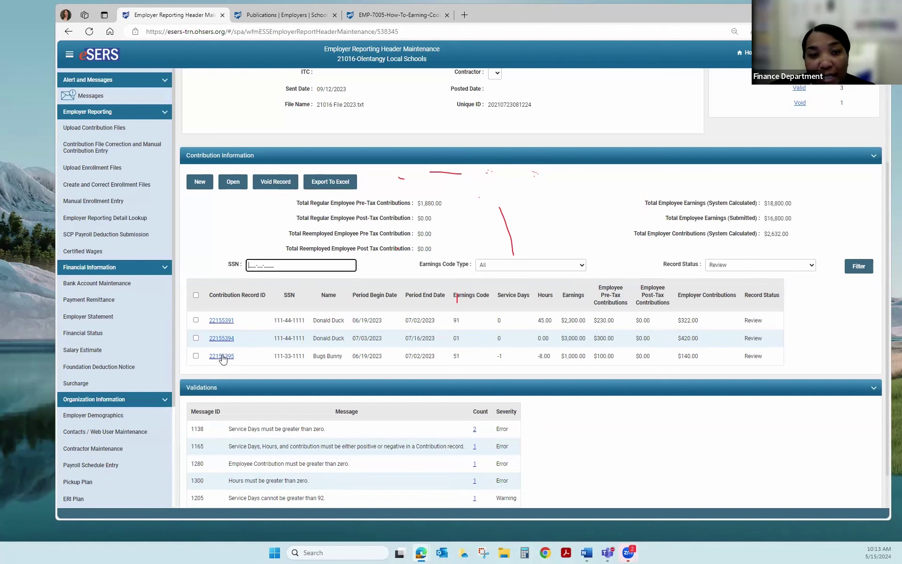
Step: Filter the records by this employee's copied SSN with Record Status set to All
left_click_drag(273, 356, 306, 357)
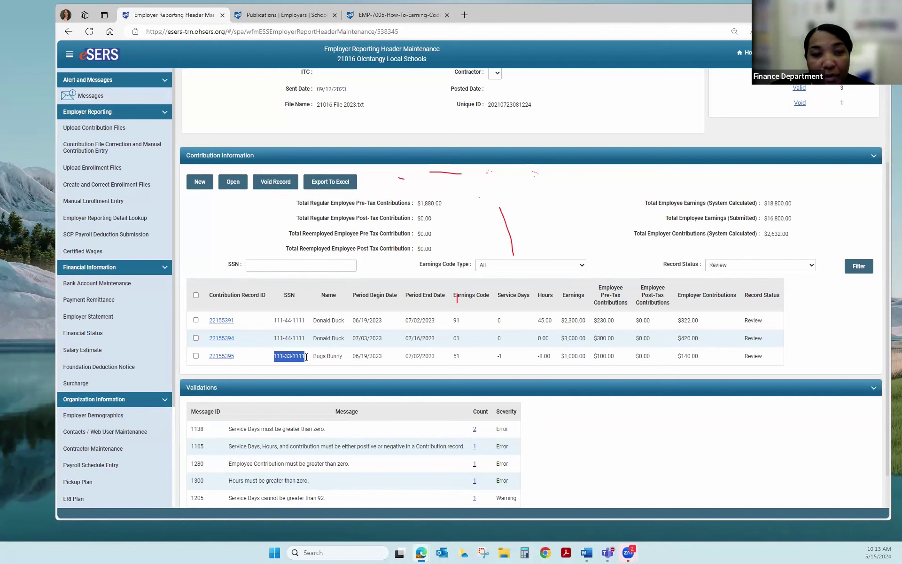
right_click(306, 358)
left_click(325, 364)
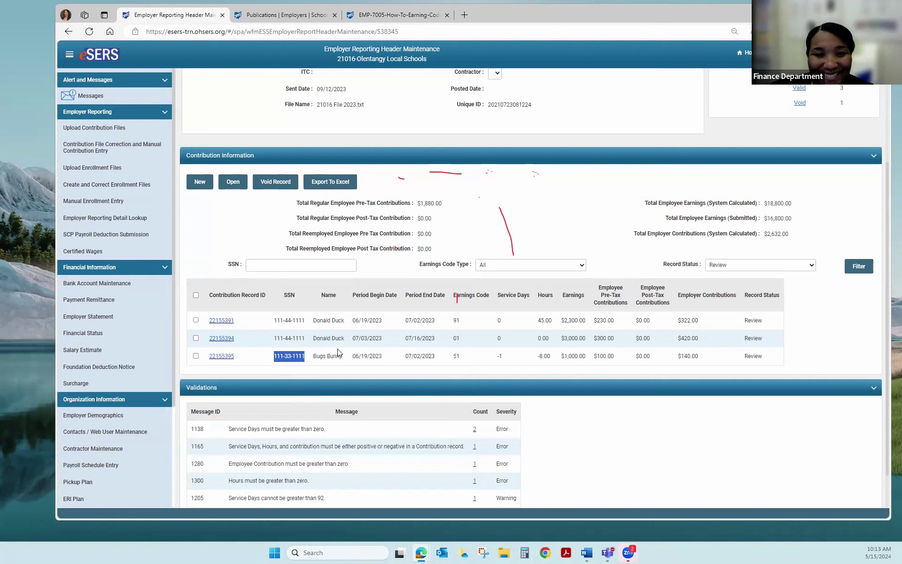
left_click(252, 264)
right_click(251, 265)
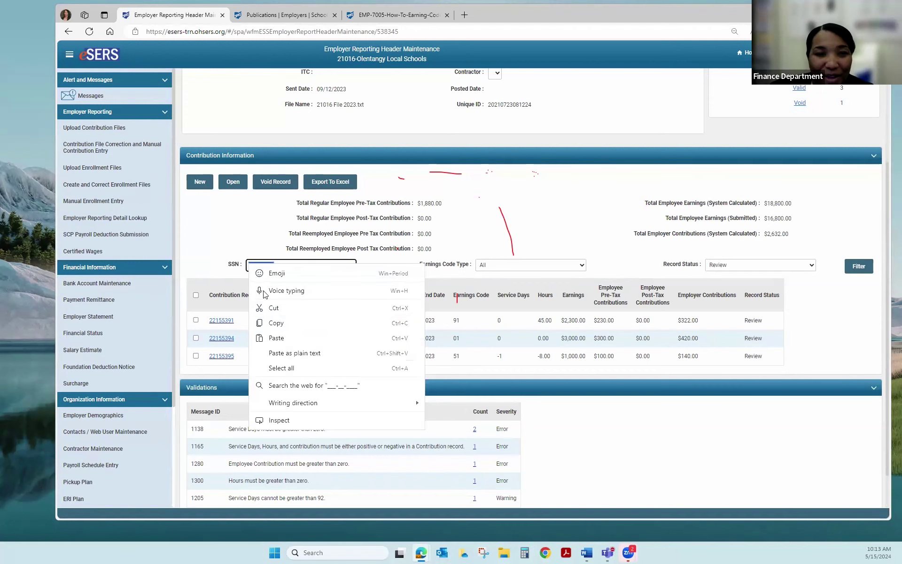
left_click(277, 338)
left_click(755, 272)
left_click(749, 278)
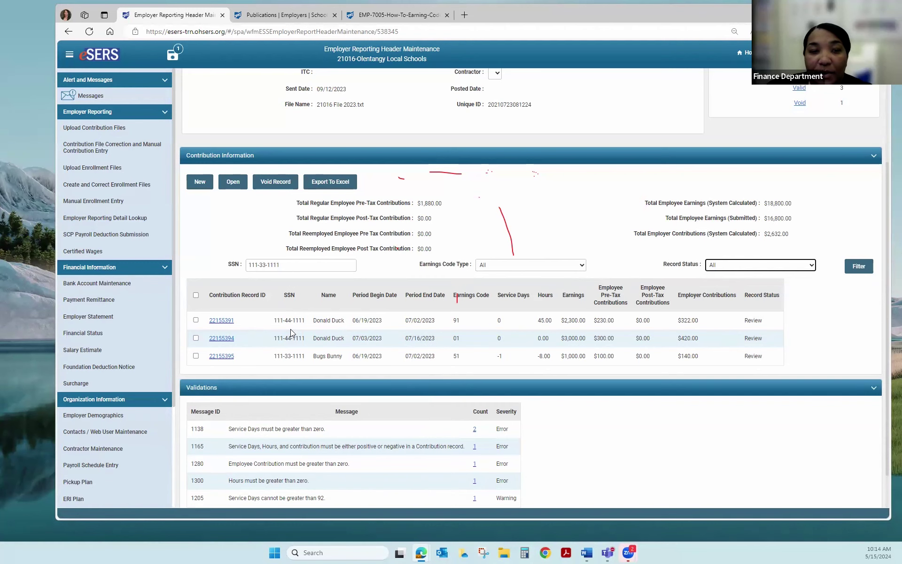
left_click(858, 267)
Step: Open contribution record 22155395 from the filtered list
scroll(857, 272, "down", 3)
scroll(854, 275, "up", 1)
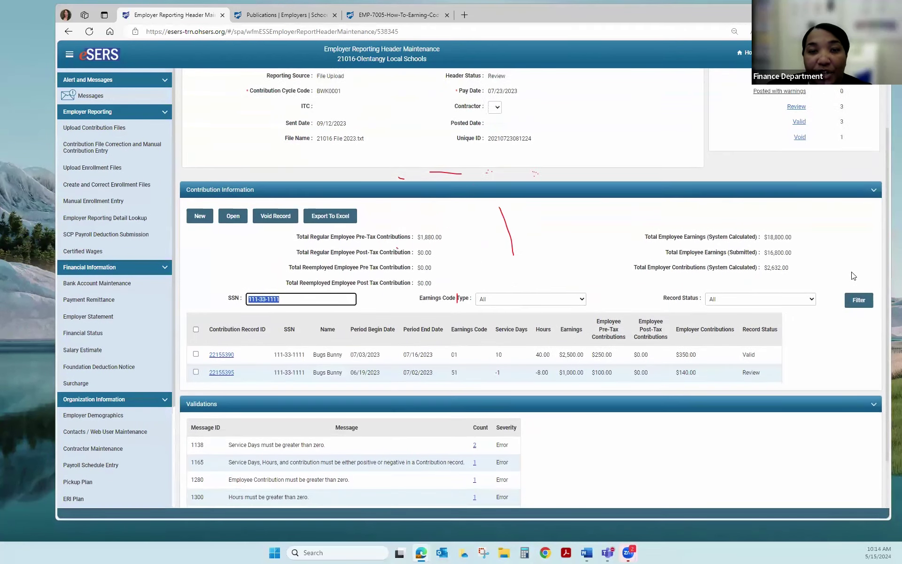
scroll(854, 276, "up", 1)
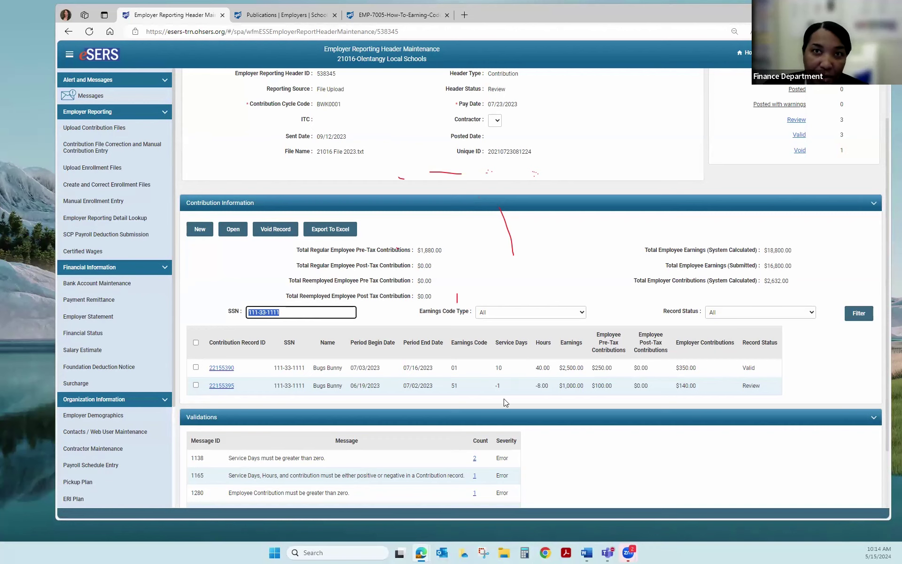
left_click(229, 387)
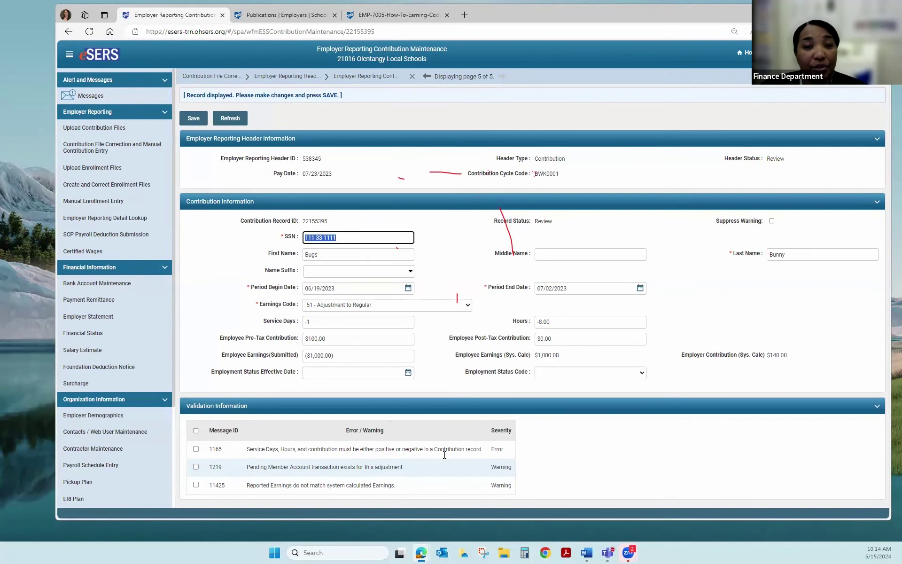
Step: Change record 22155395's Employee Pre-Tax Contribution to -$100 and save it
left_click(308, 337)
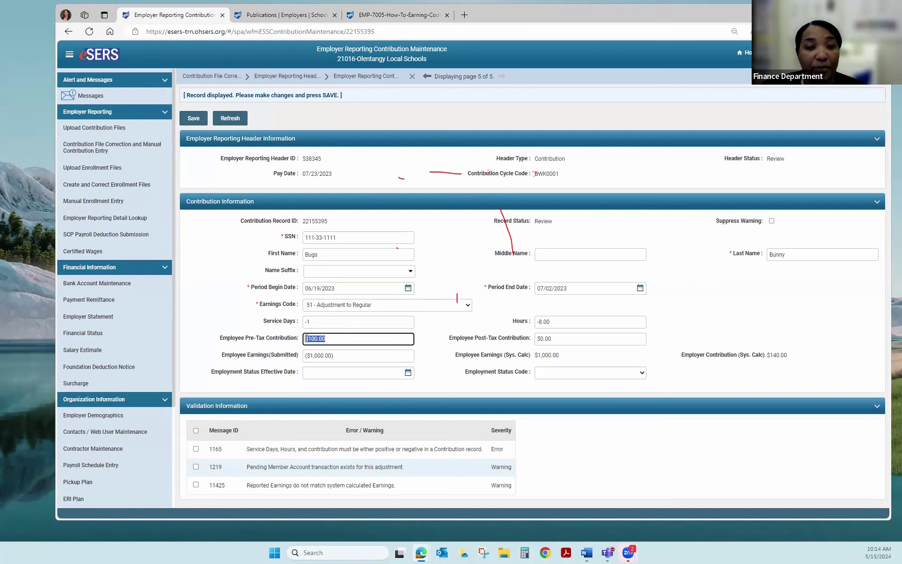
left_click(363, 357)
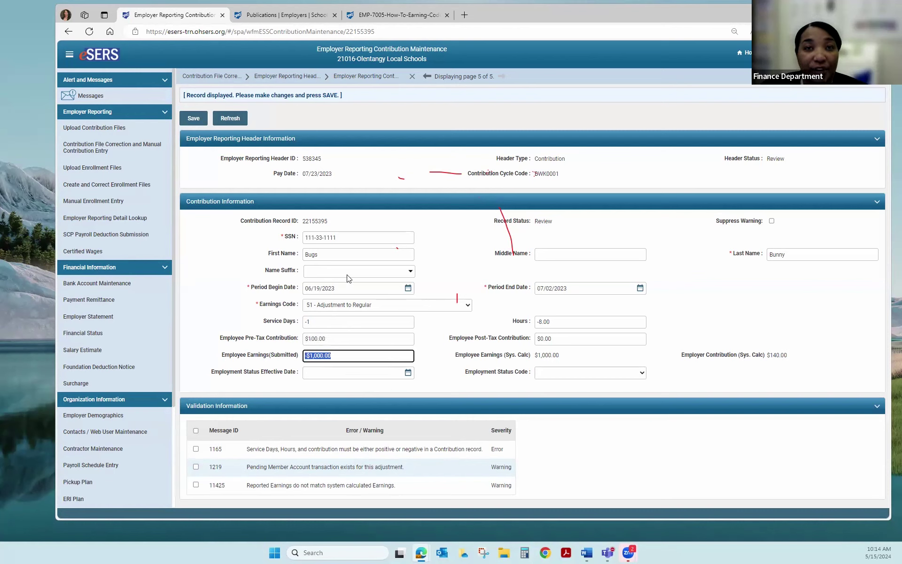
left_click(340, 338)
type("$")
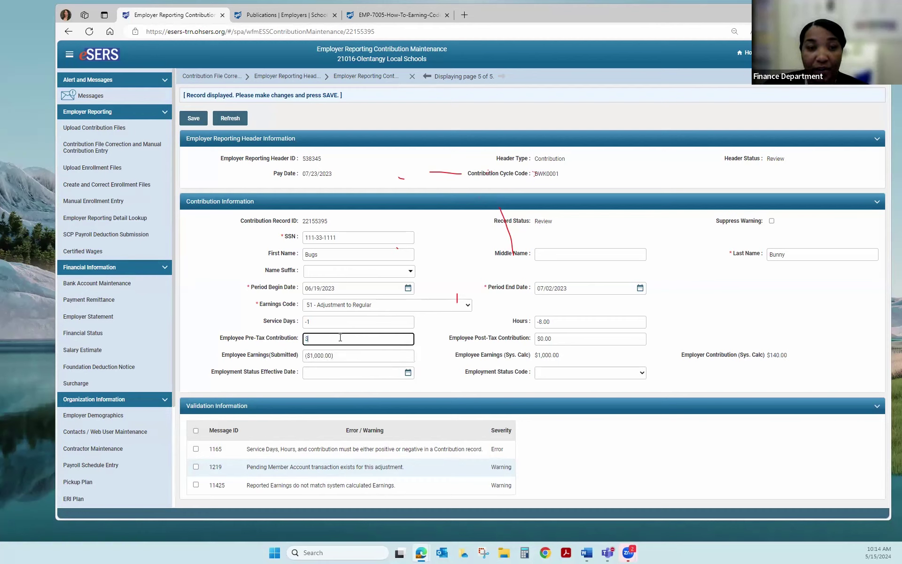
type("-100")
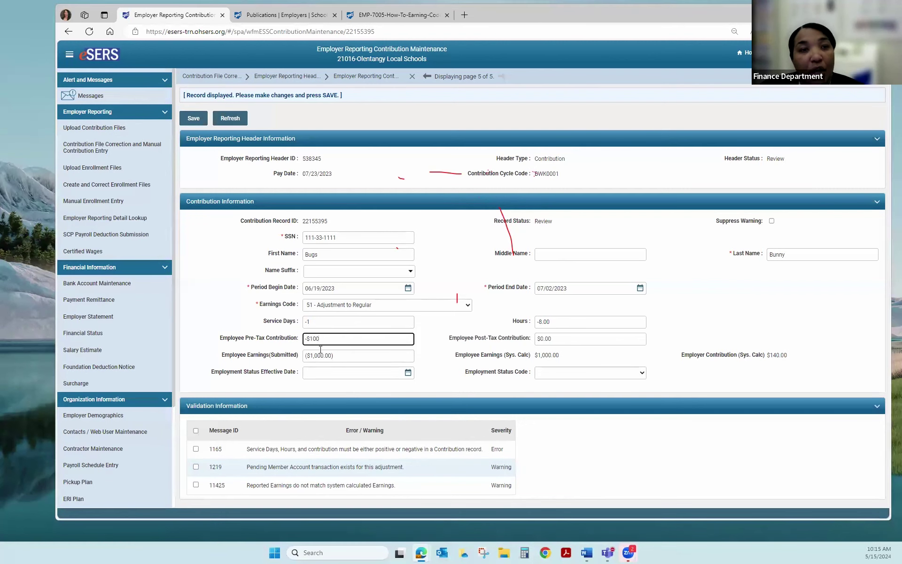
left_click(194, 118)
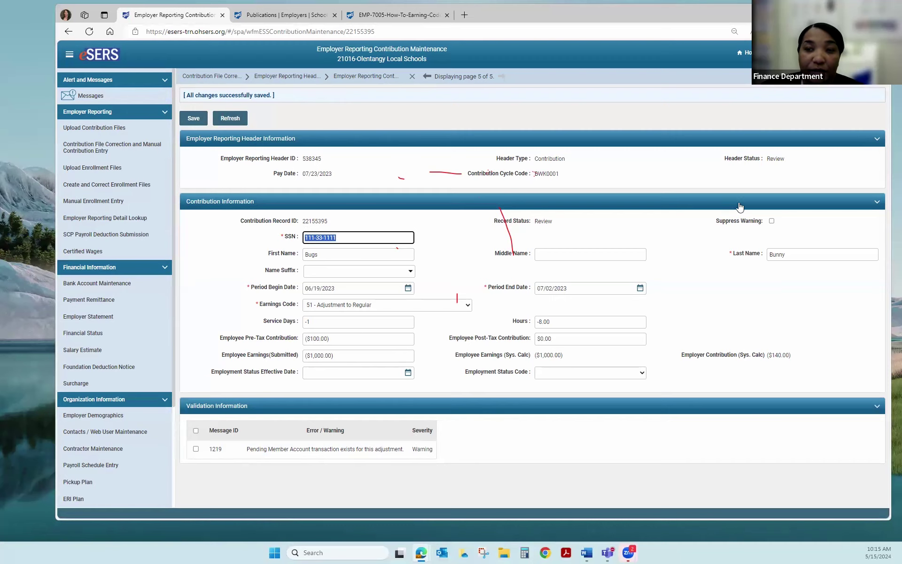
Step: Turn on Suppress Warning for record 22155395 and save it as Valid
left_click(772, 222)
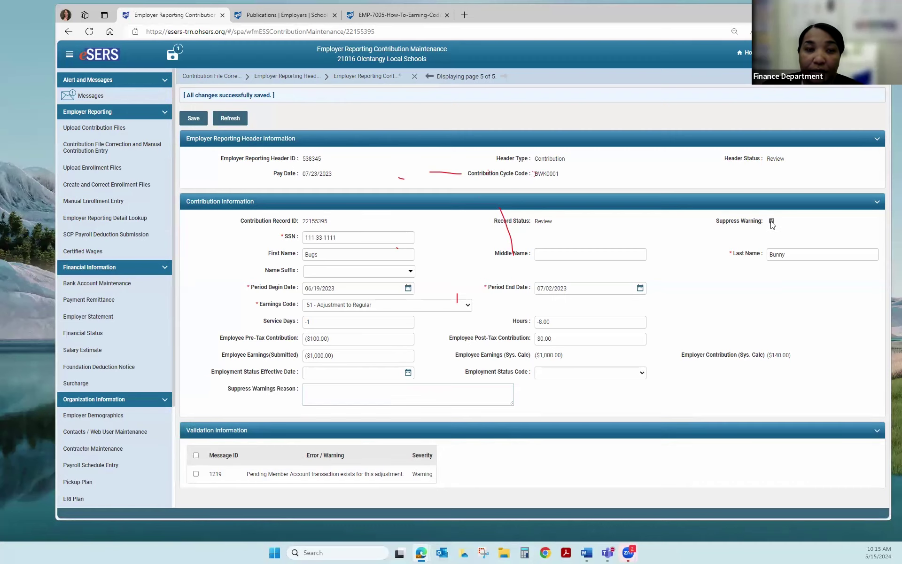
left_click(193, 118)
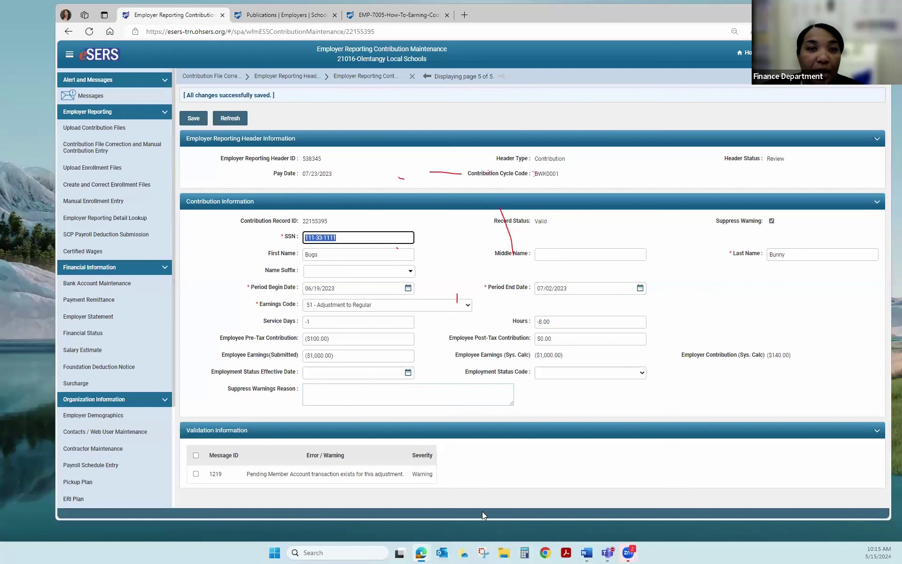
Step: Go back to the file header and open Review record 22155394 (code 01 Regular Contribution)
left_click(287, 78)
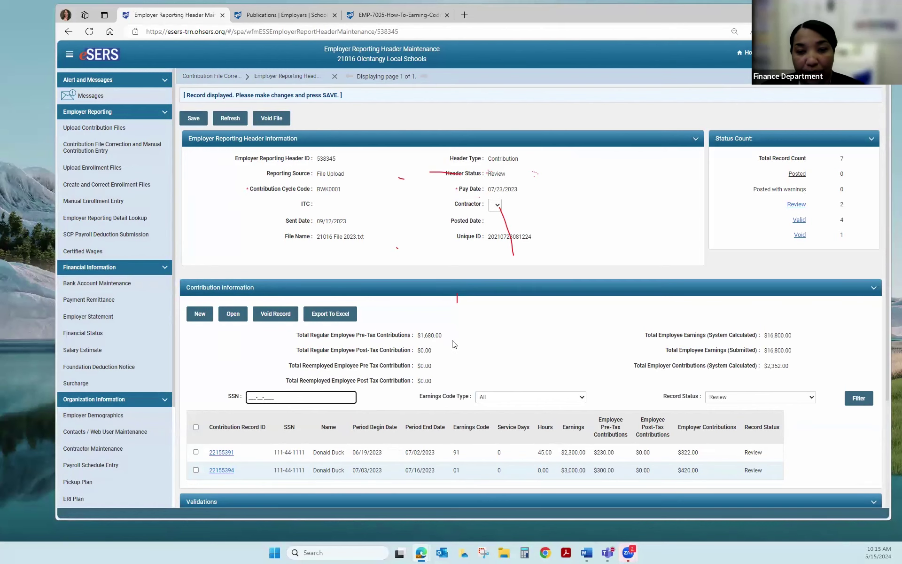
scroll(454, 345, "down", 3)
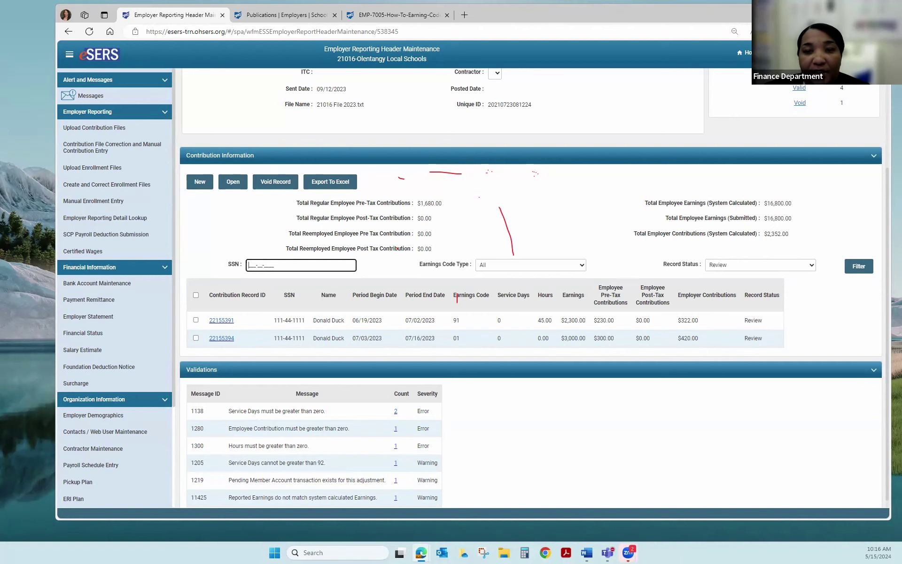
scroll(435, 311, "down", 1)
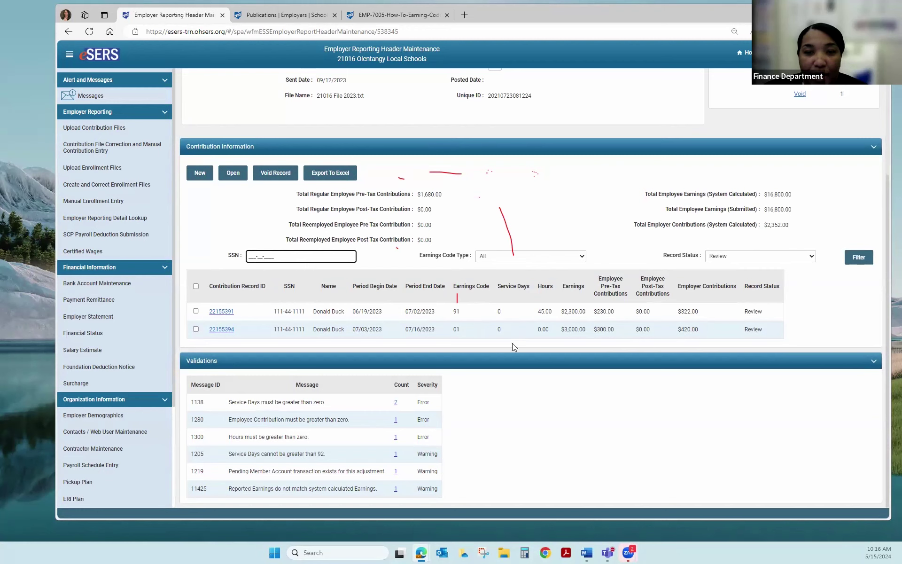
left_click(221, 329)
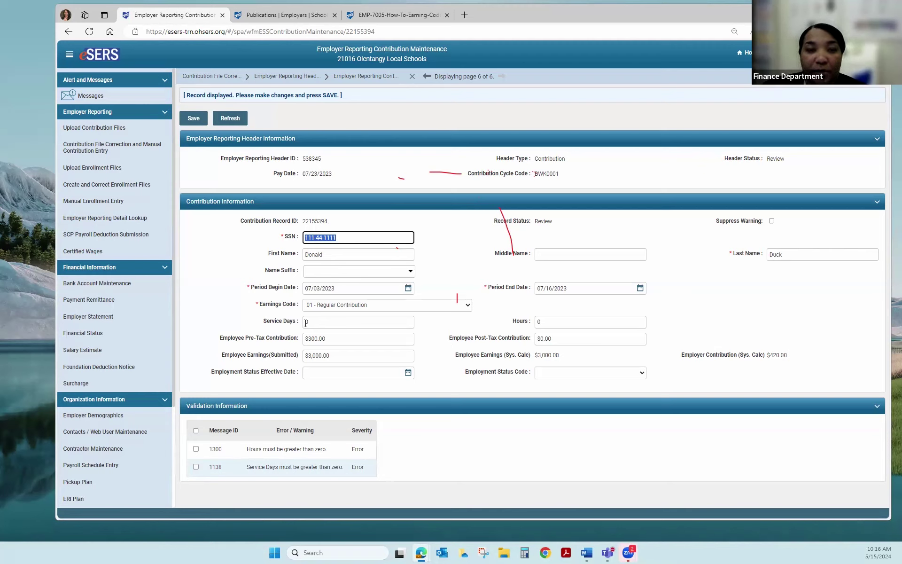
Step: Enter 10 service days, 80 hours, $400 pre-tax and $4,000 earnings on record 22155394, then save
left_click(334, 321)
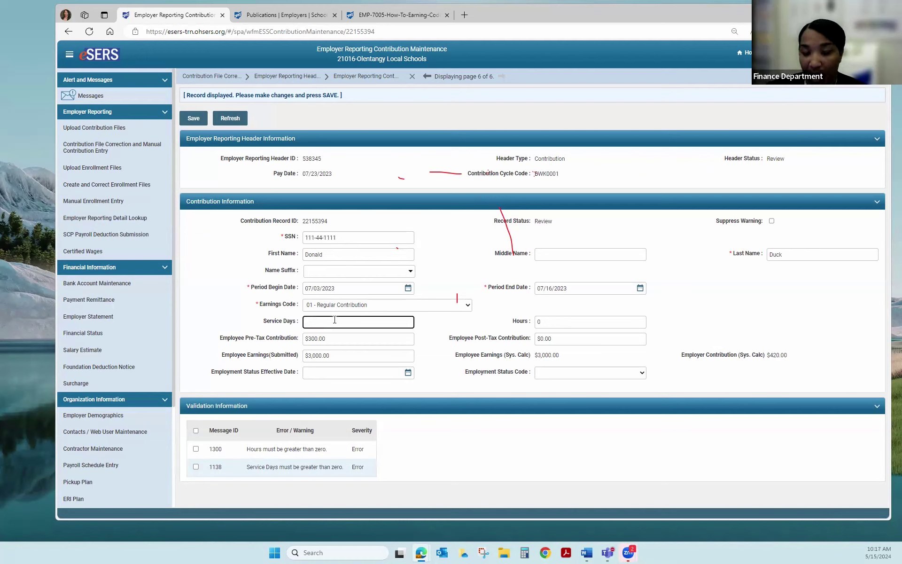
type("10")
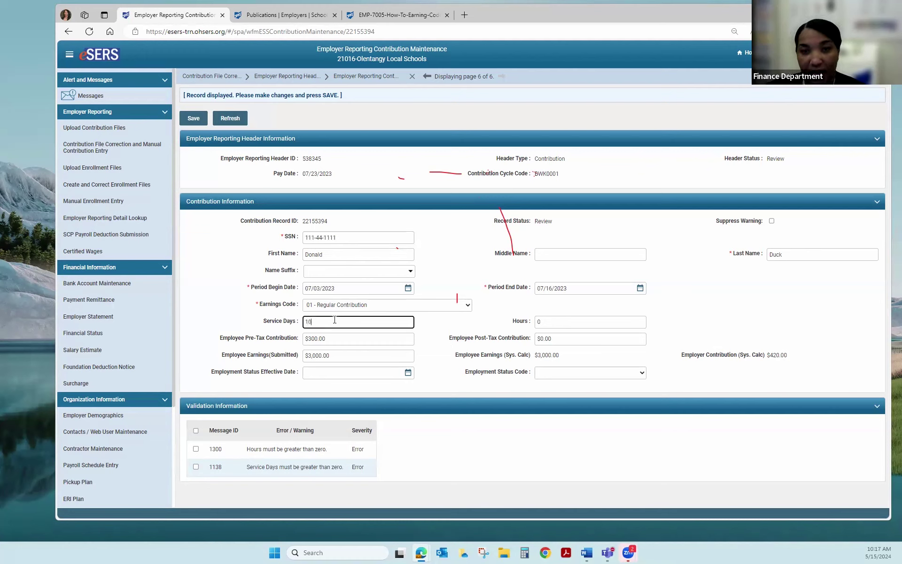
left_click(545, 323)
type("8")
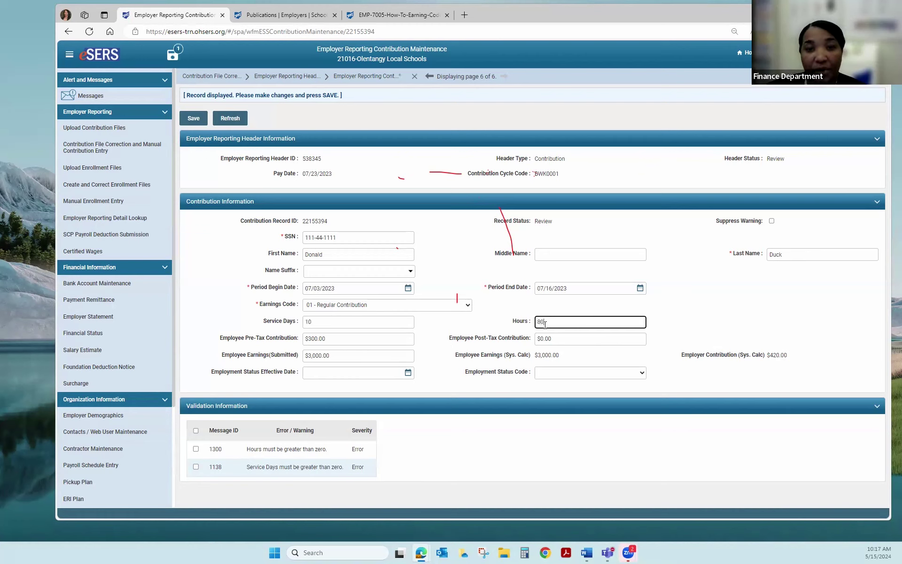
left_click(453, 356)
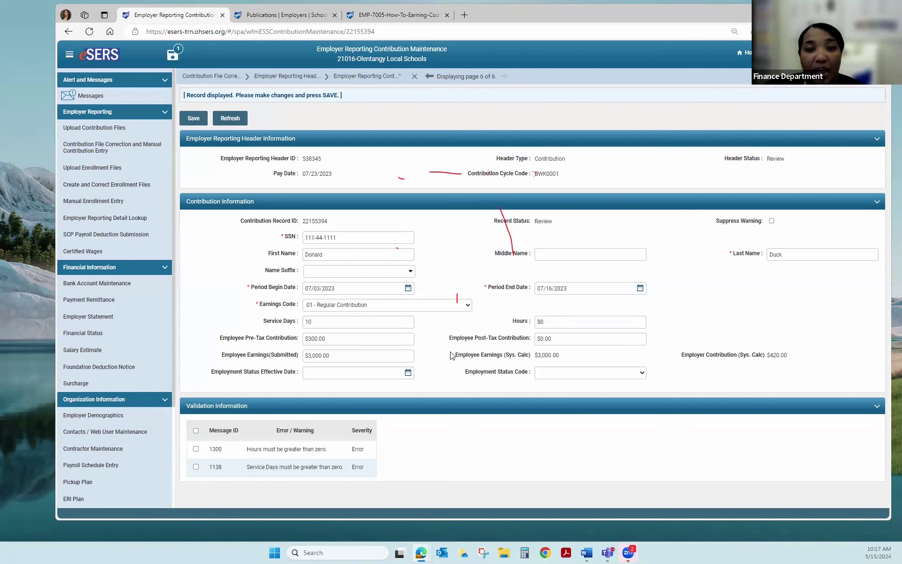
left_click(331, 337)
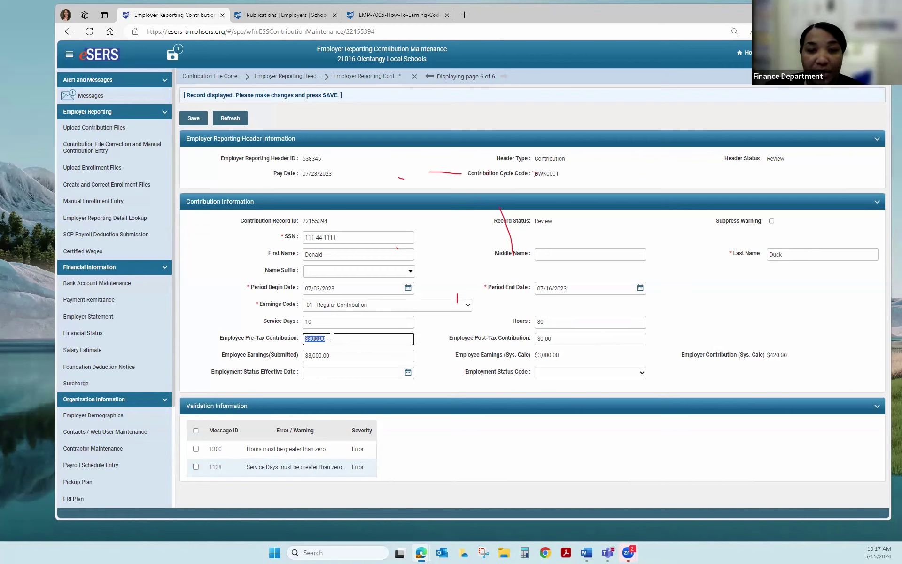
type("$400")
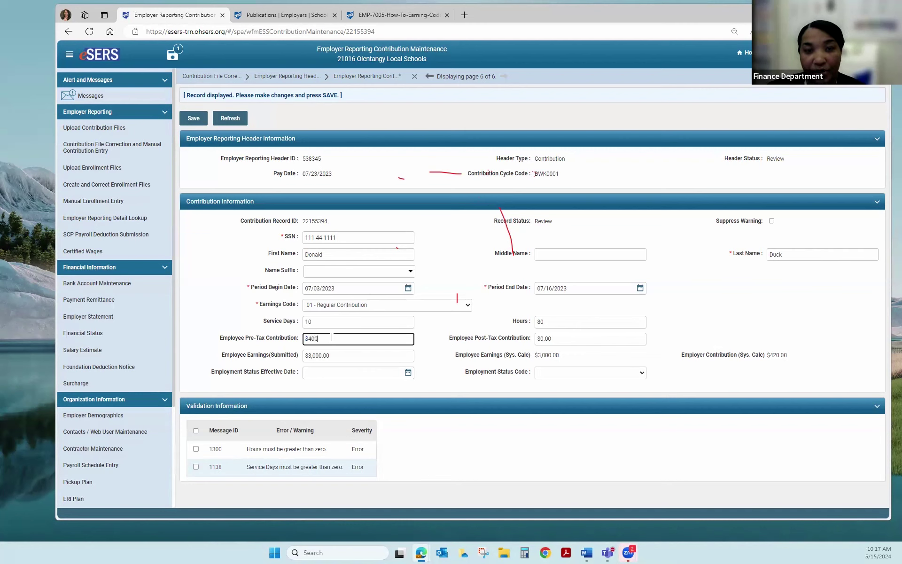
left_click(344, 356)
type("$")
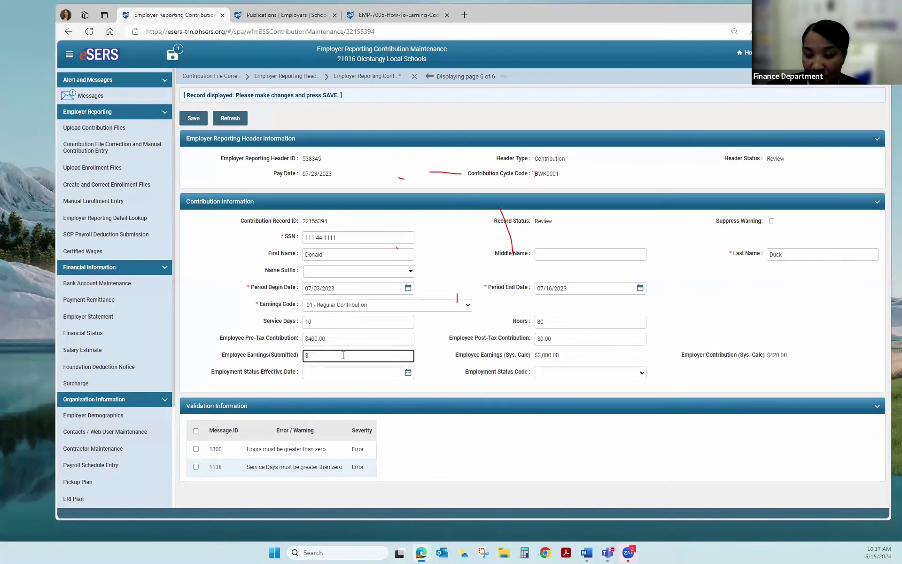
type("4,000")
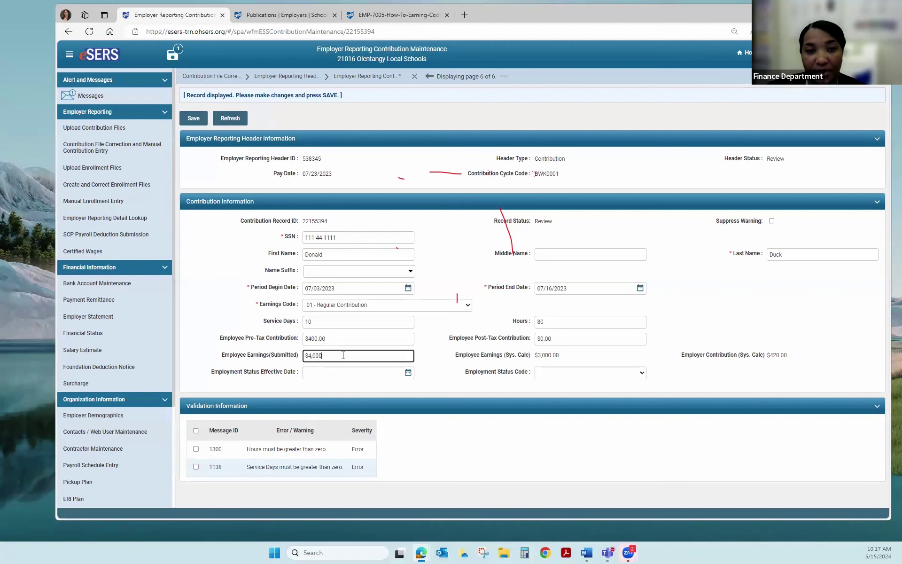
left_click(193, 118)
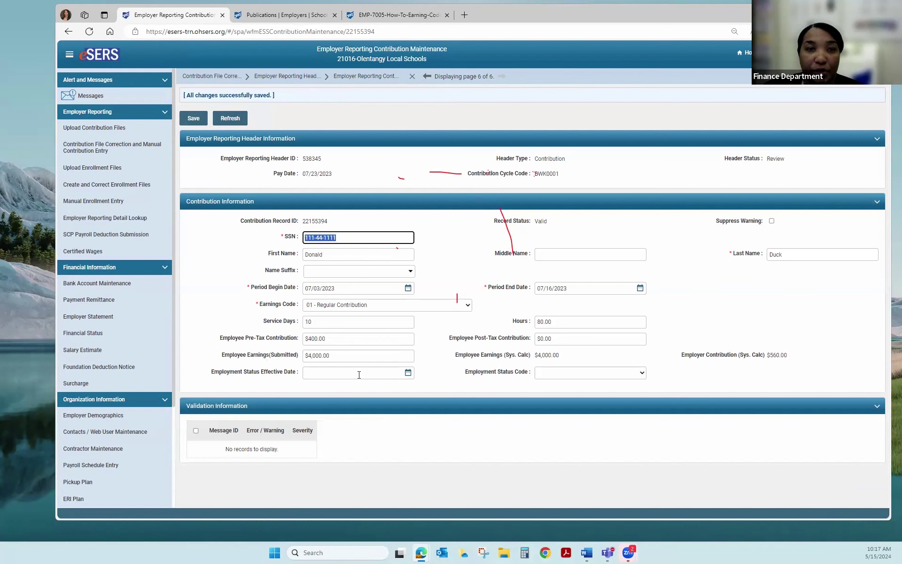
Step: Go back to the file header and open Review record 22155391 (code 91 Missed Regular Contribution)
left_click(291, 79)
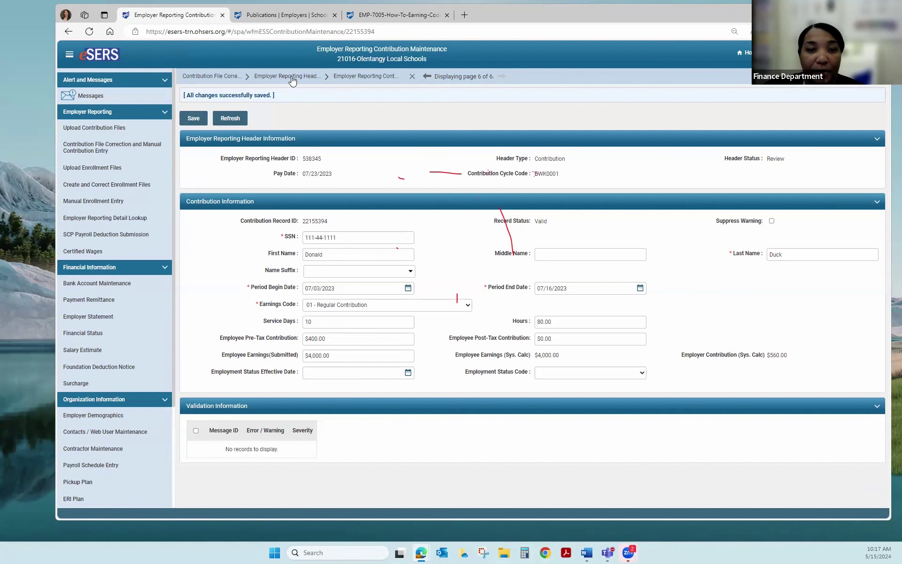
scroll(469, 166, "down", 3)
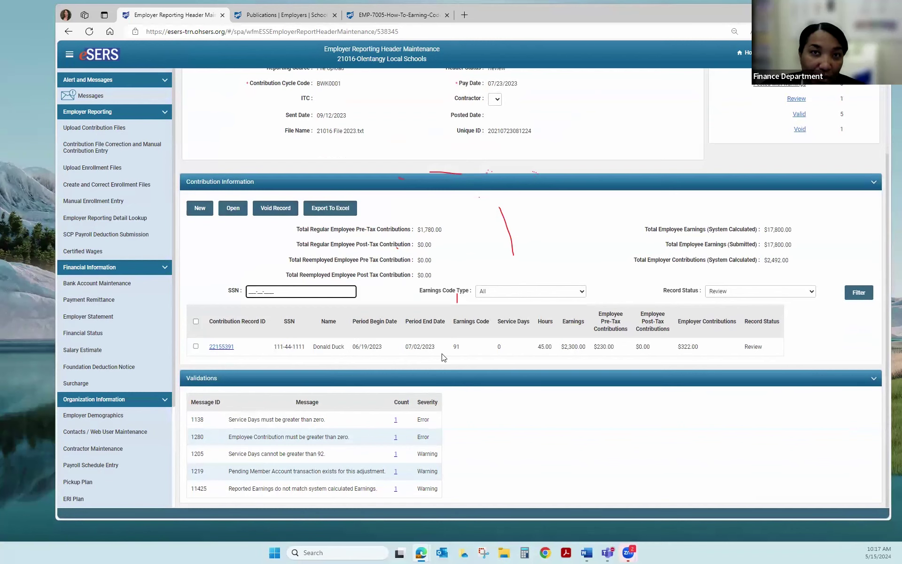
left_click(219, 348)
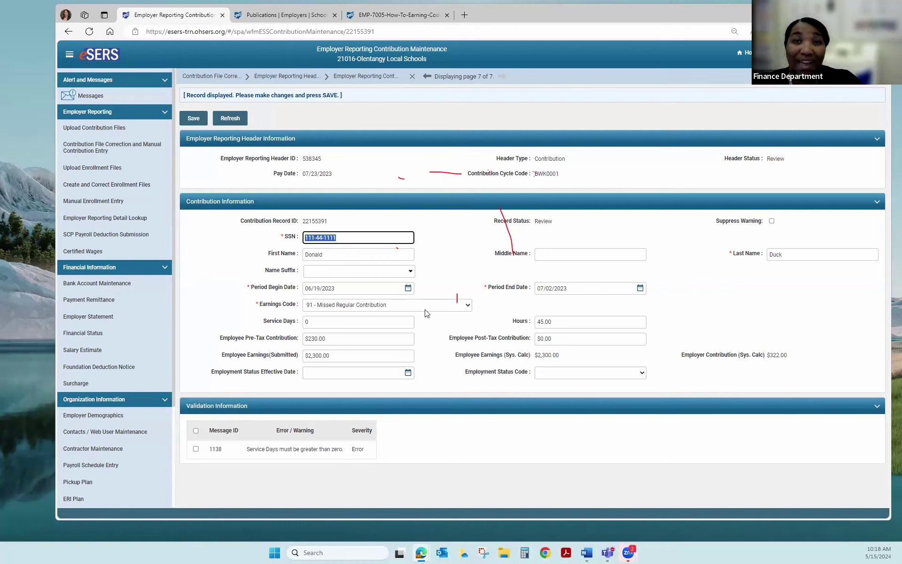
Step: Enter 10 service days on record 22155391 and save it
left_click(324, 327)
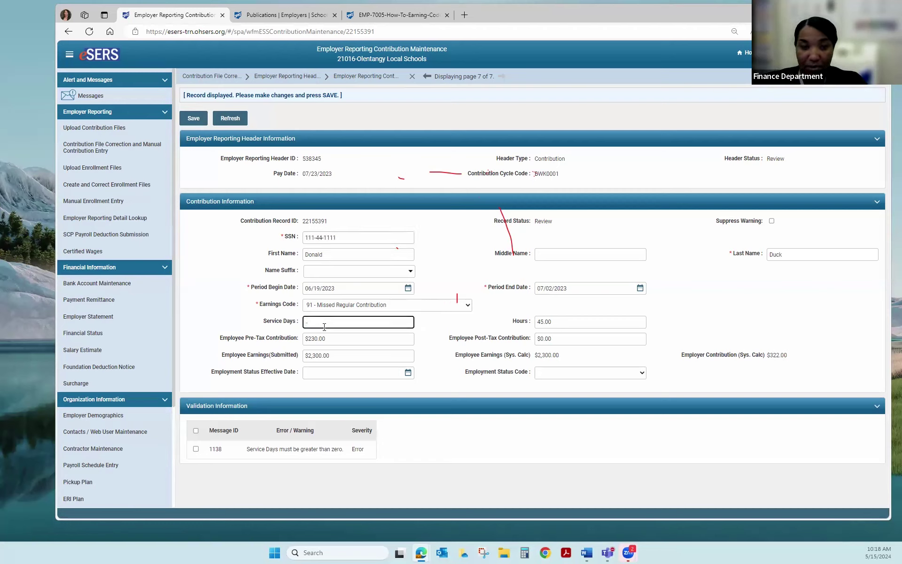
type("10")
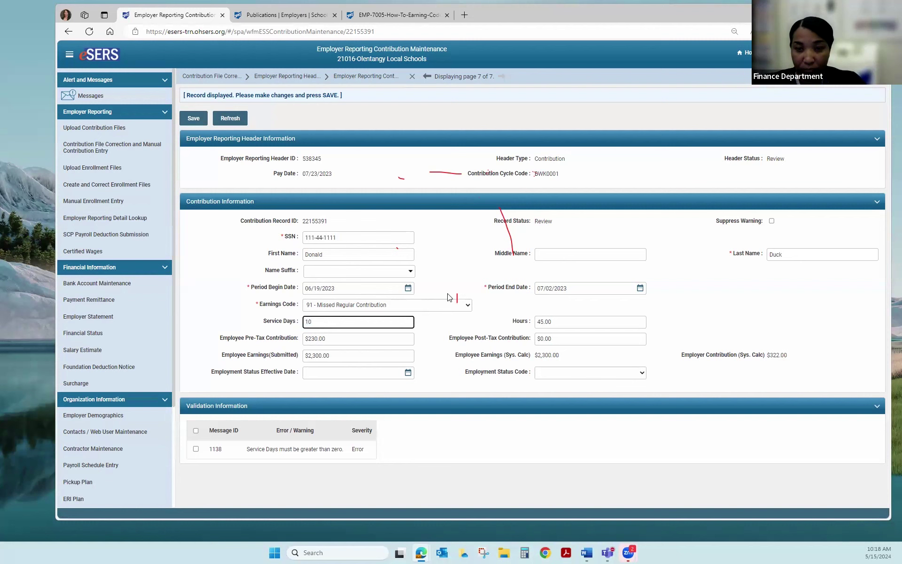
left_click(557, 321)
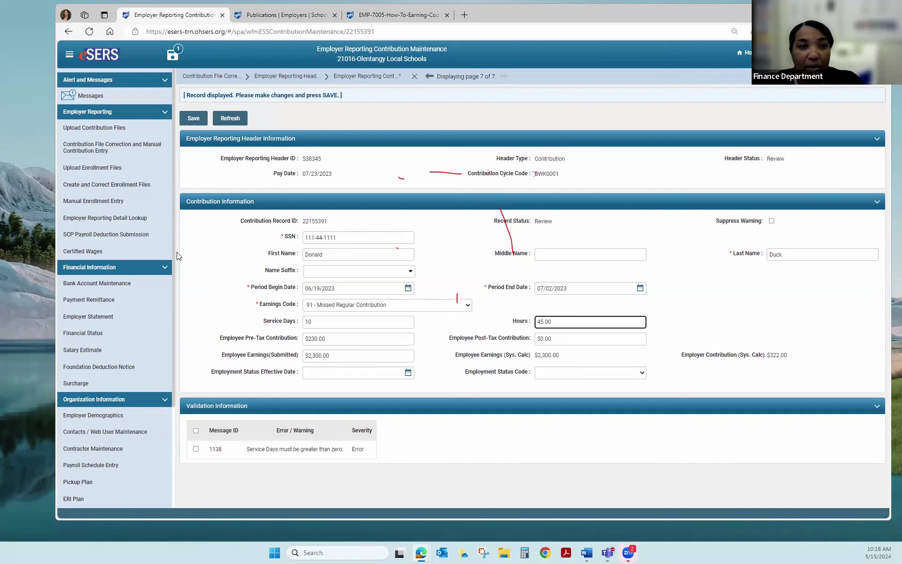
left_click(192, 118)
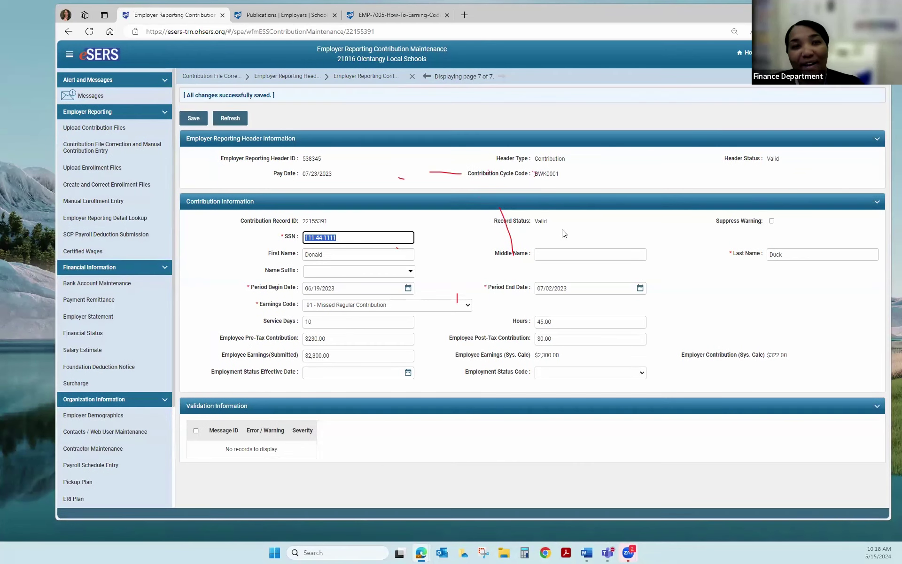
Step: Check the header page: 6 Valid, 1 Void, 0 Review, with Submit for Posting available
left_click(284, 77)
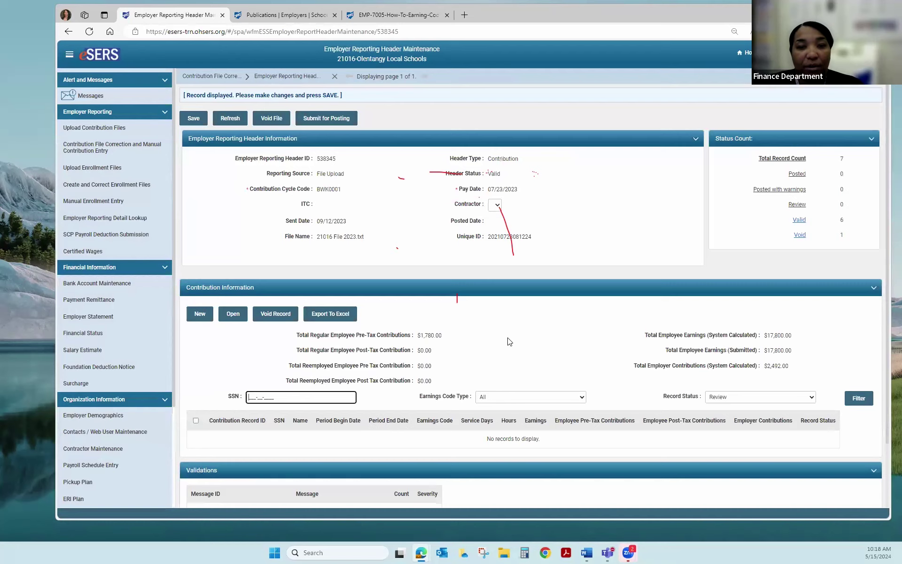
scroll(510, 342, "down", 2)
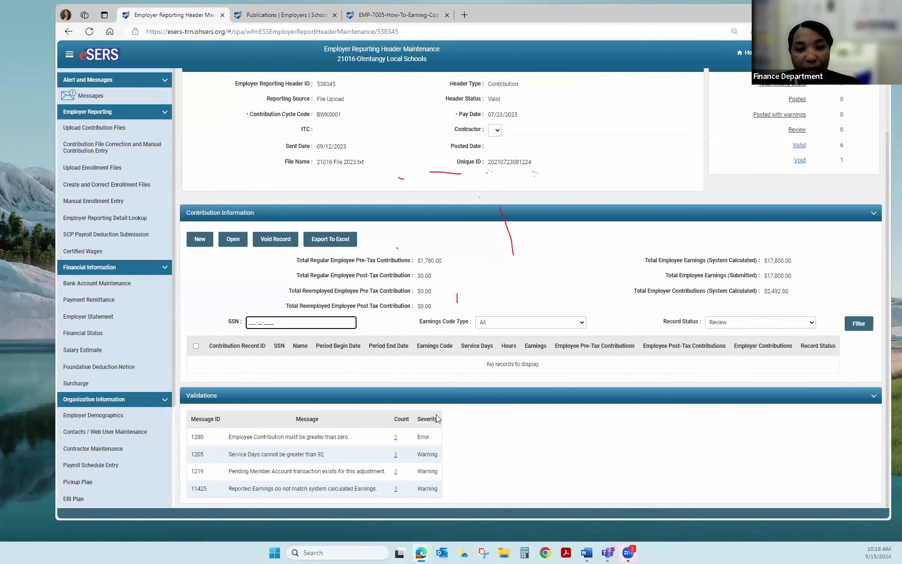
scroll(429, 466, "up", 2)
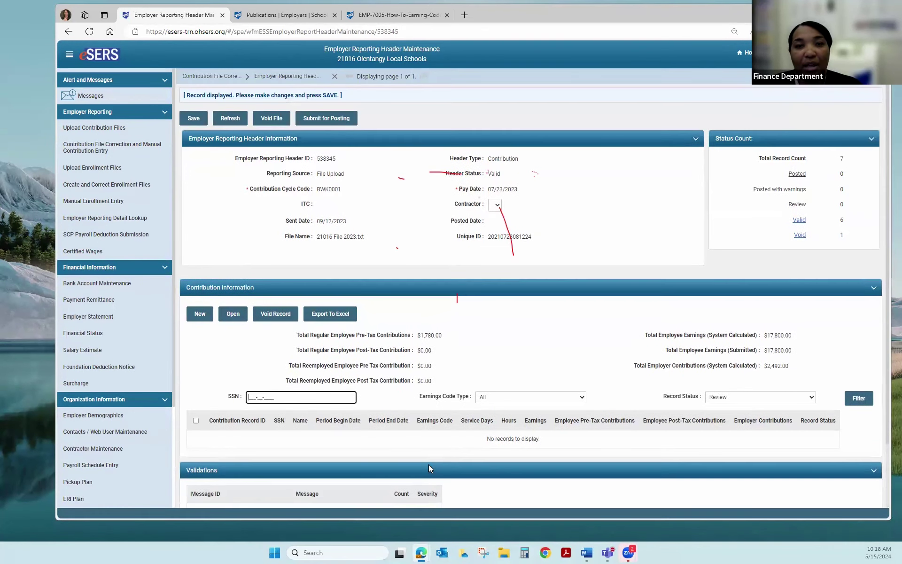